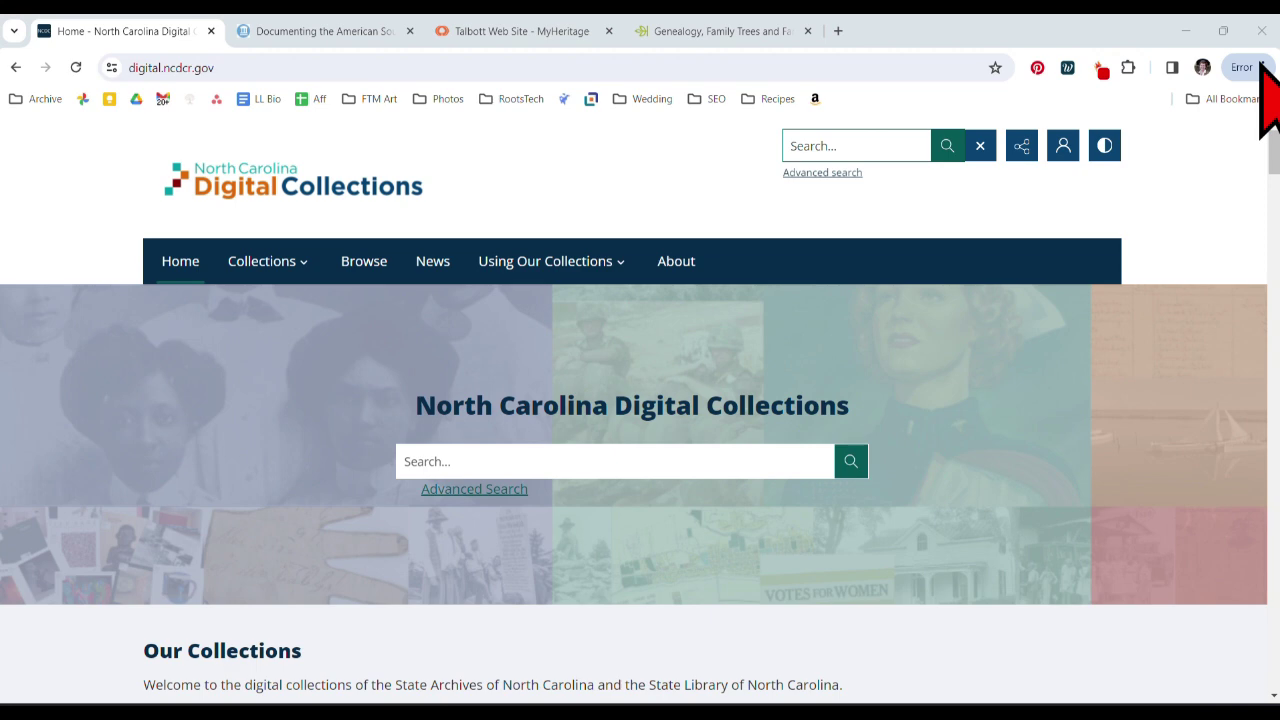
Step: Hide the browser's bookmarks bar
click(1261, 67)
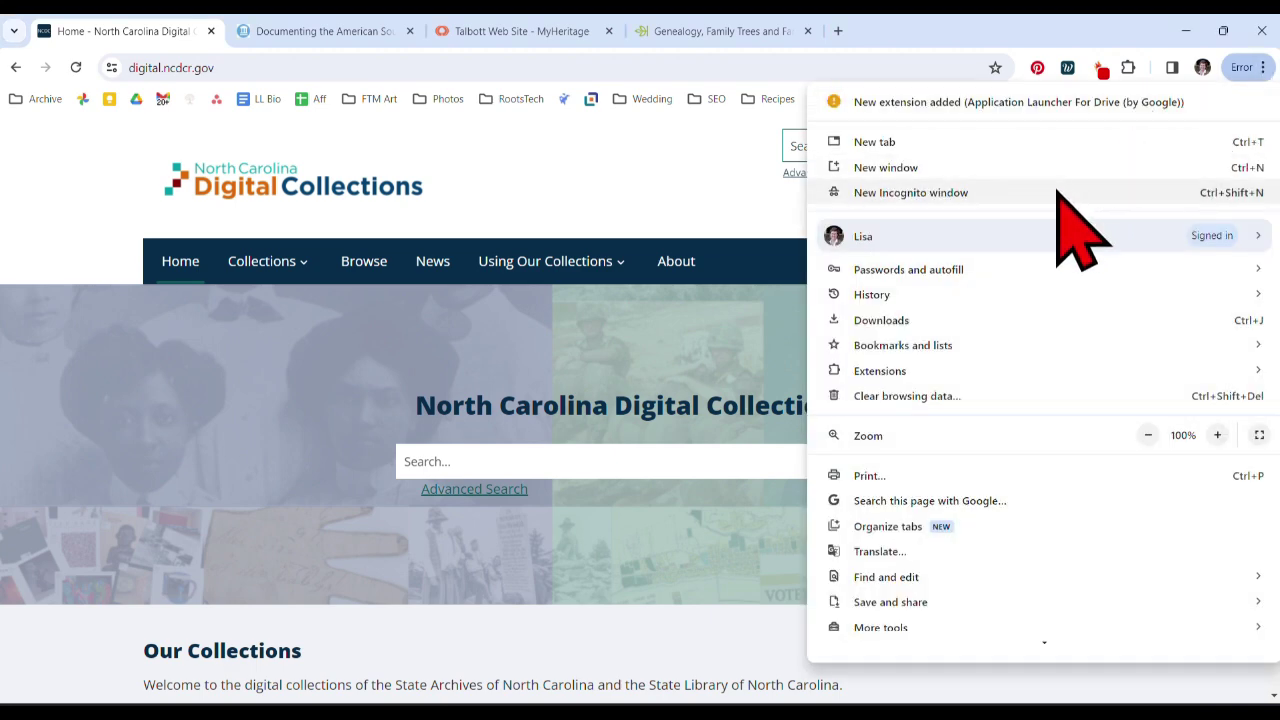
mouse_move(1020, 345)
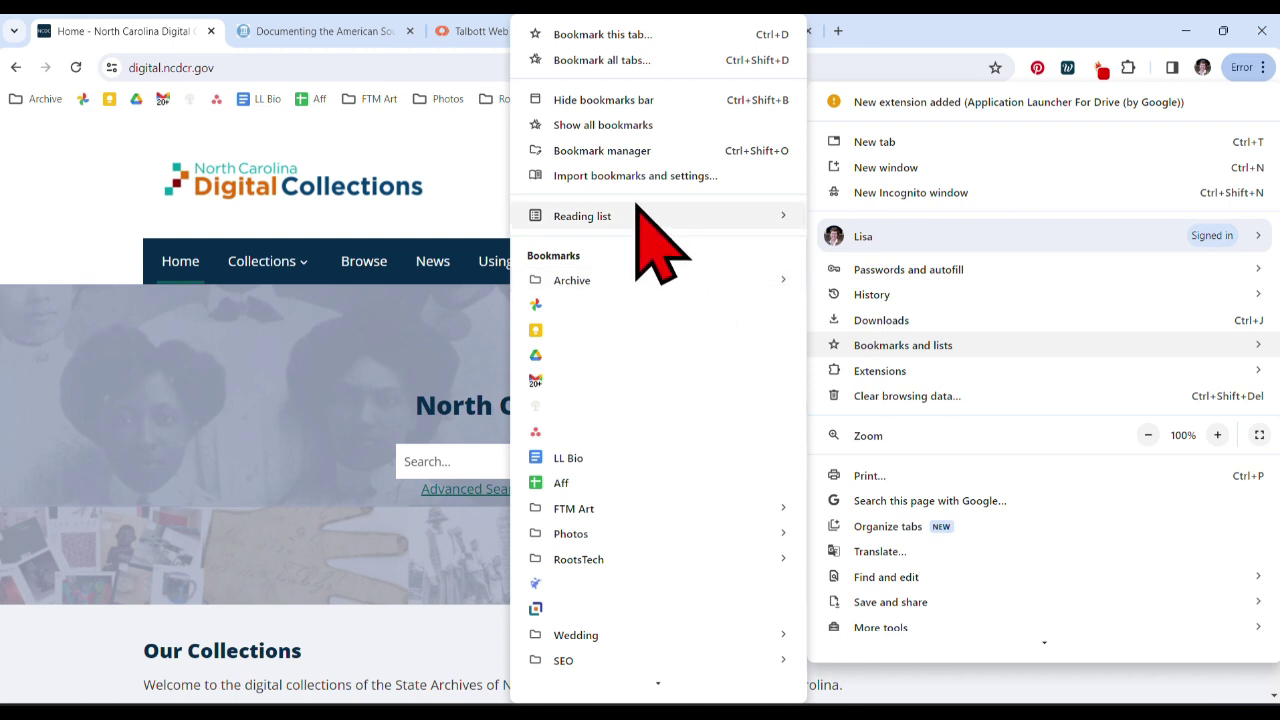
click(570, 100)
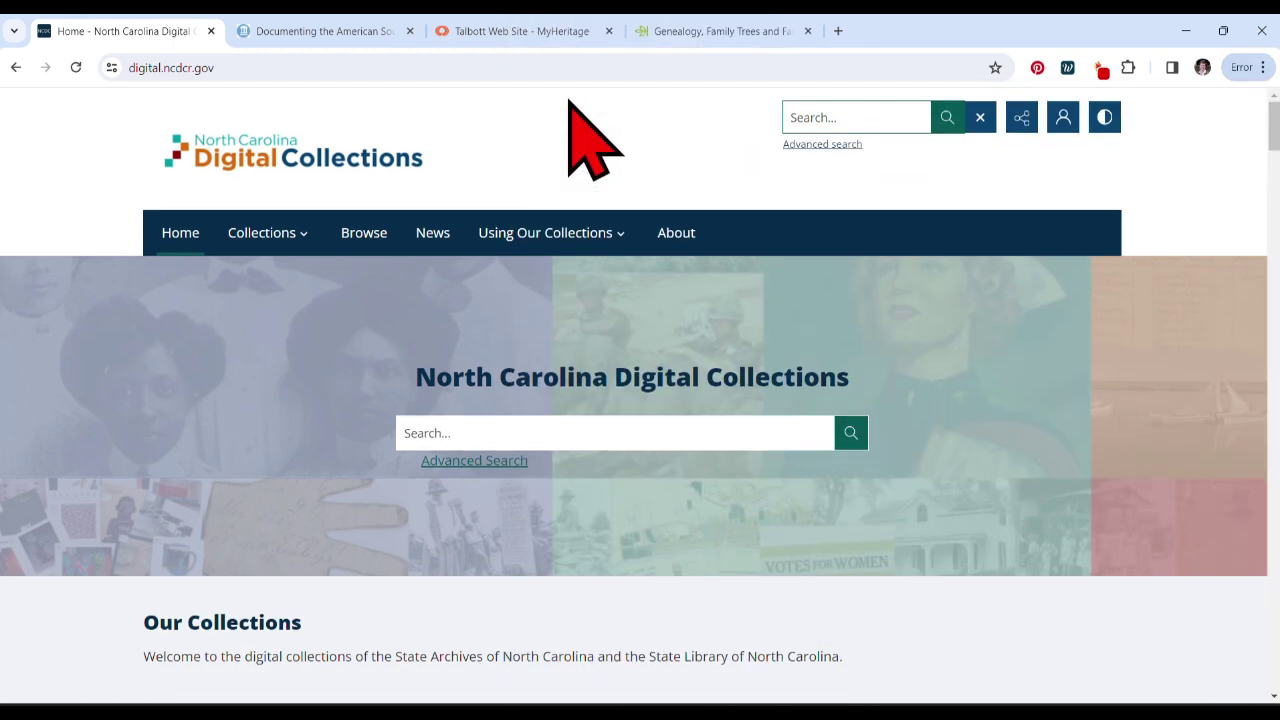
Step: Show the browser's bookmarks bar below the address bar
click(1262, 67)
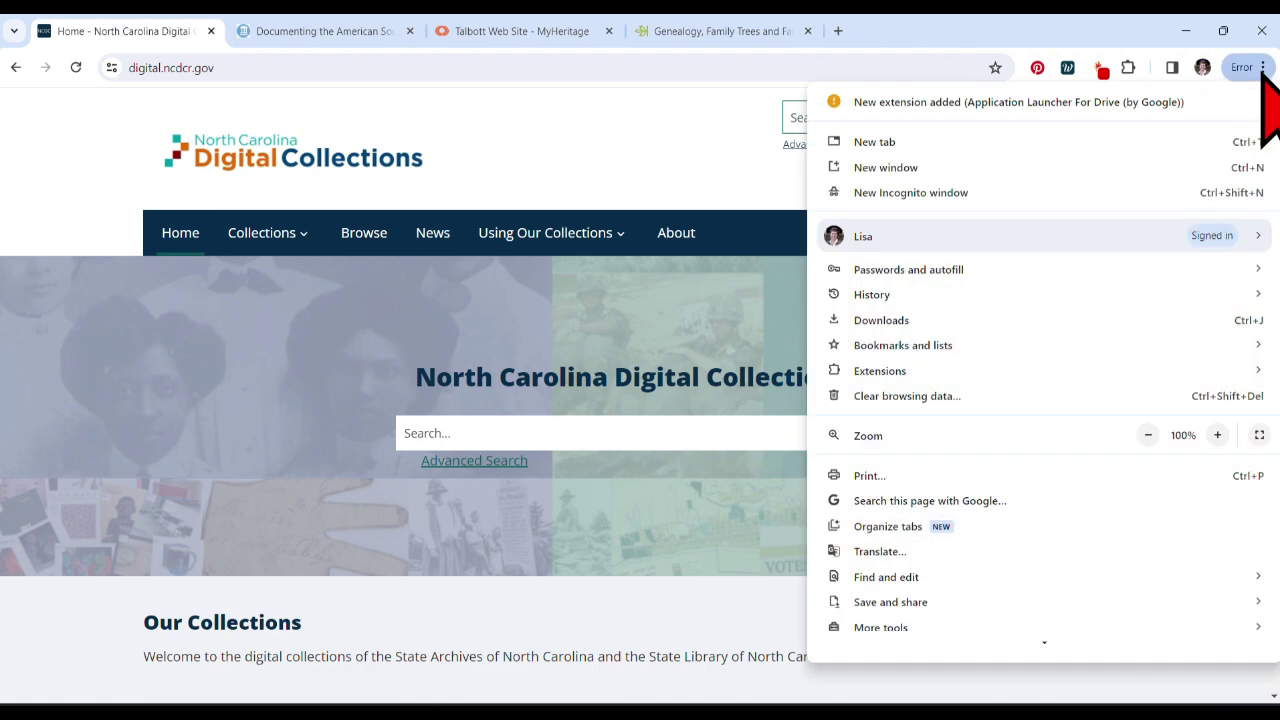
mouse_move(1061, 349)
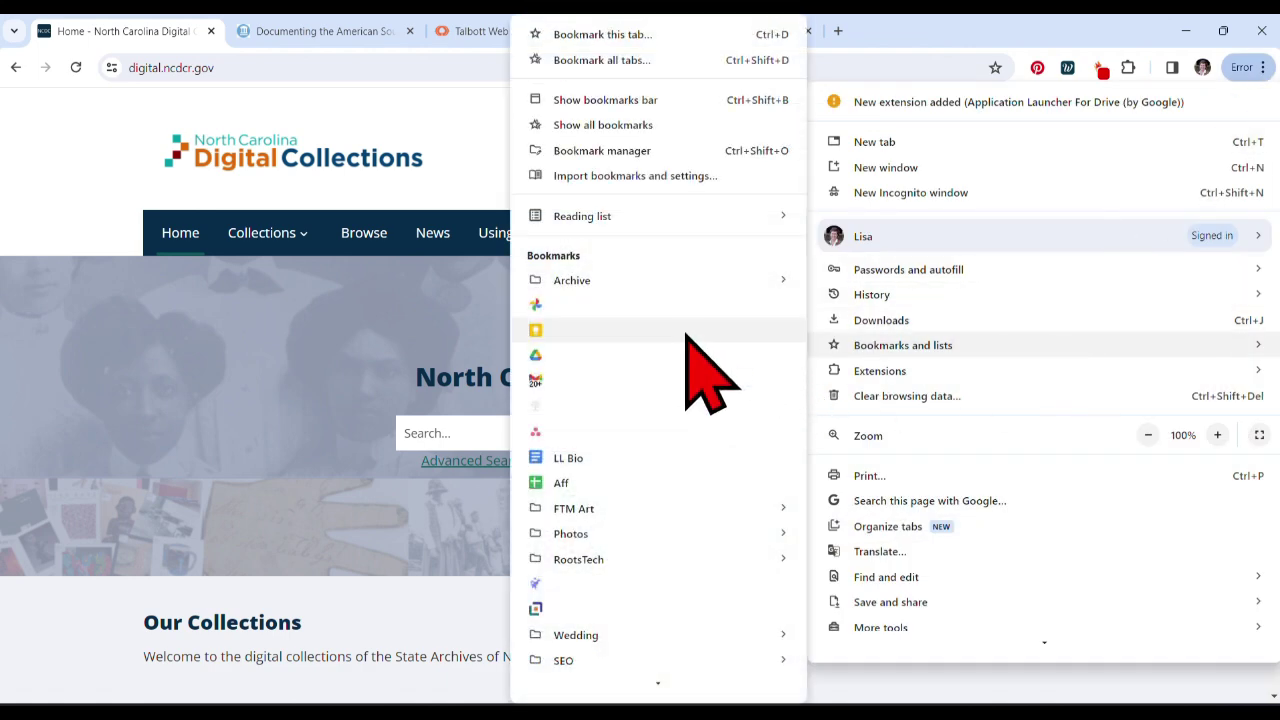
click(605, 100)
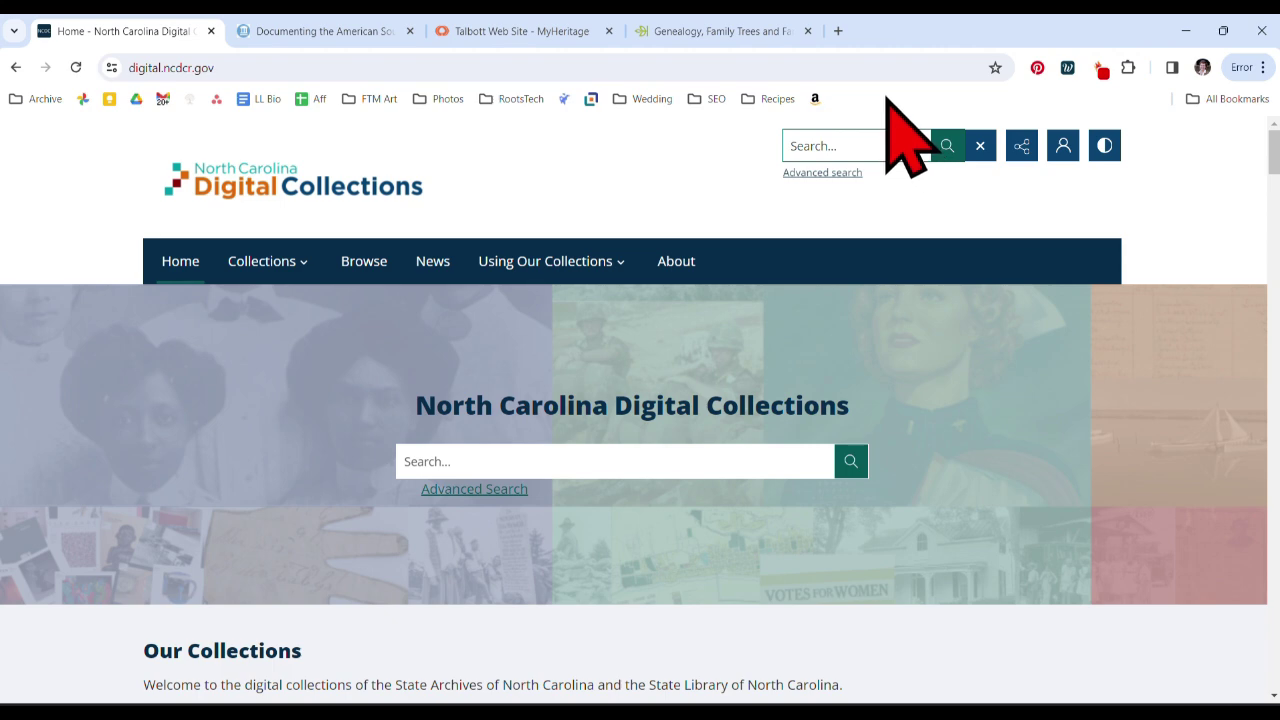
Step: Bookmark the North Carolina Digital Collections home page on the Bookmarks bar
click(996, 67)
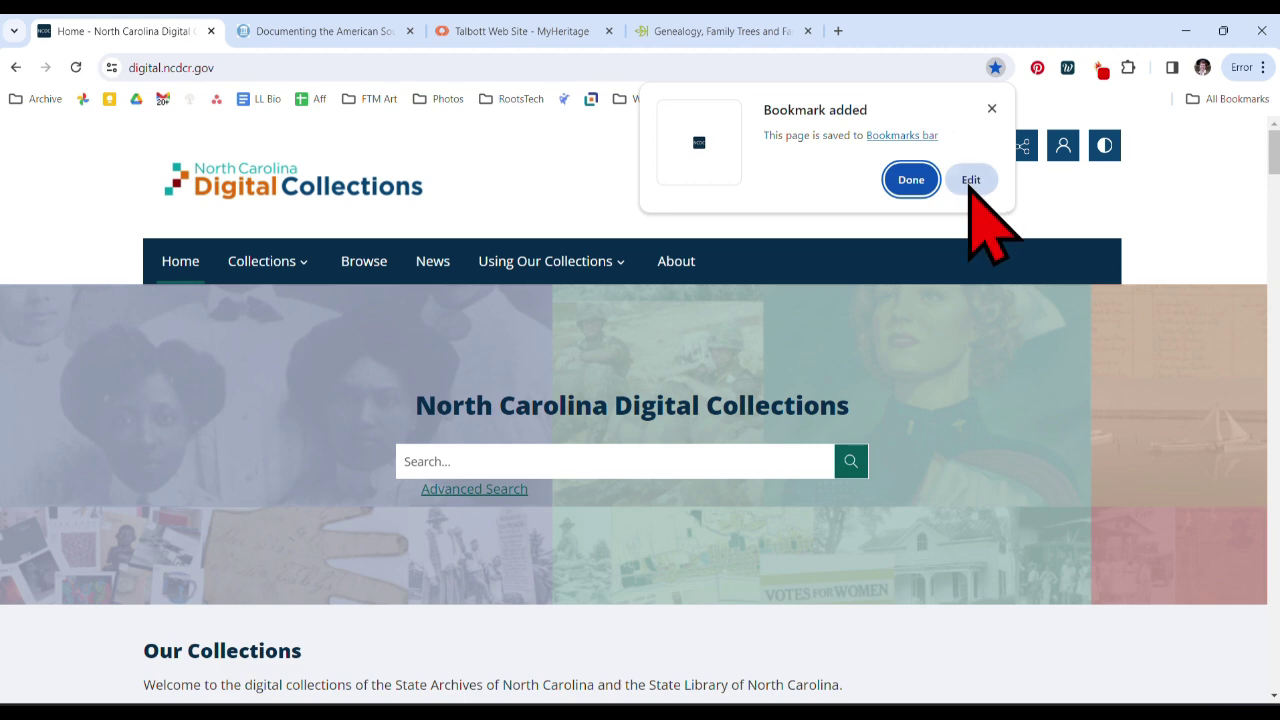
click(909, 182)
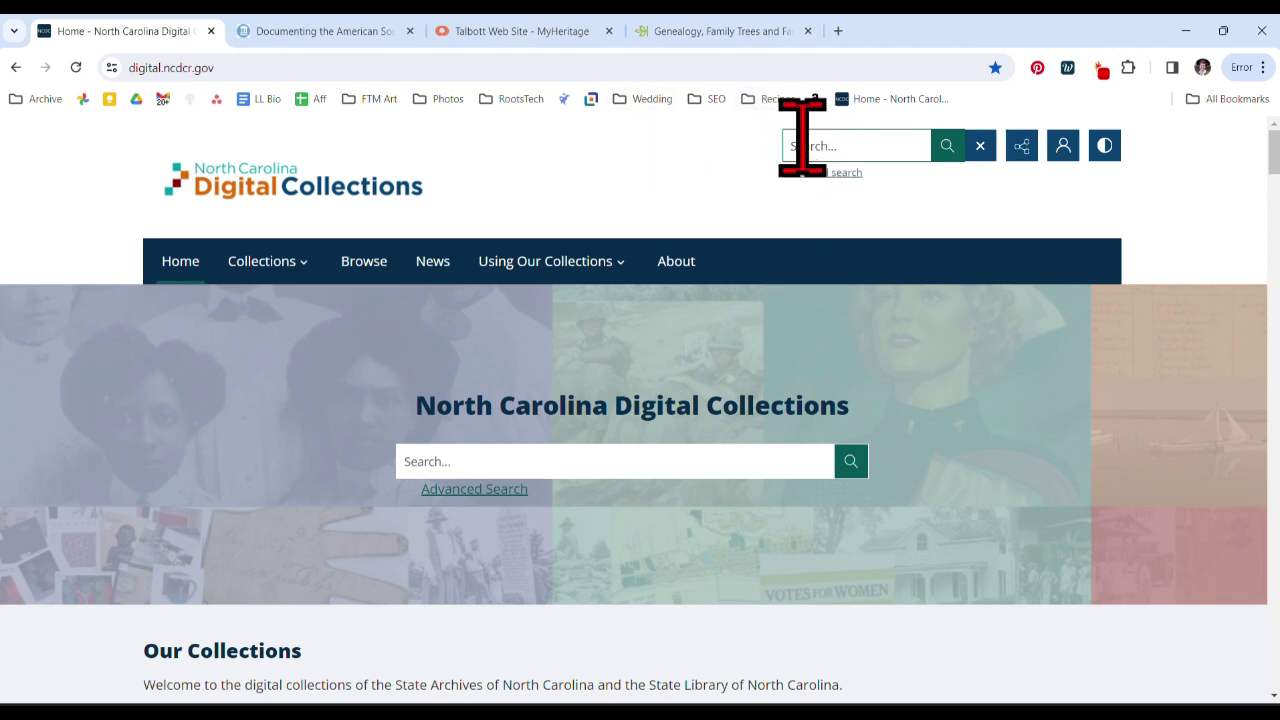
Step: Create a new bookmark folder named "NC Genealogy" on the Bookmarks bar and look inside it
right_click(991, 98)
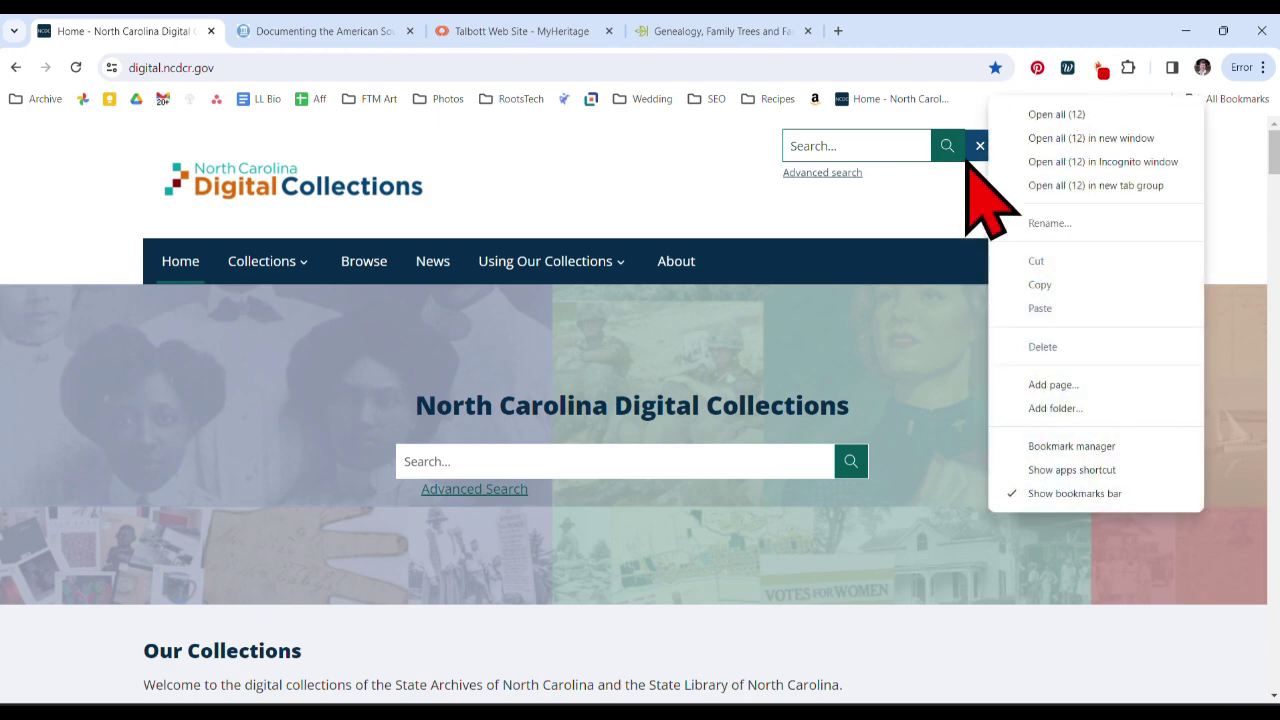
click(1090, 409)
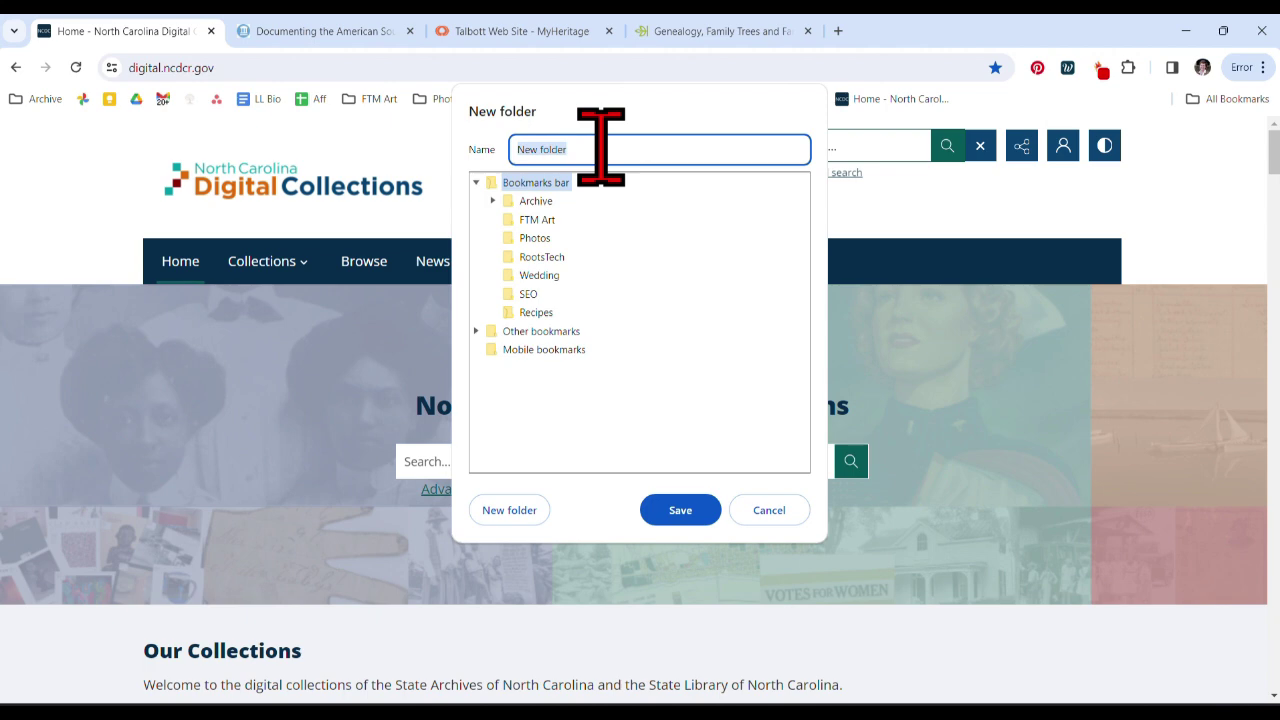
text(NC Genealogy)
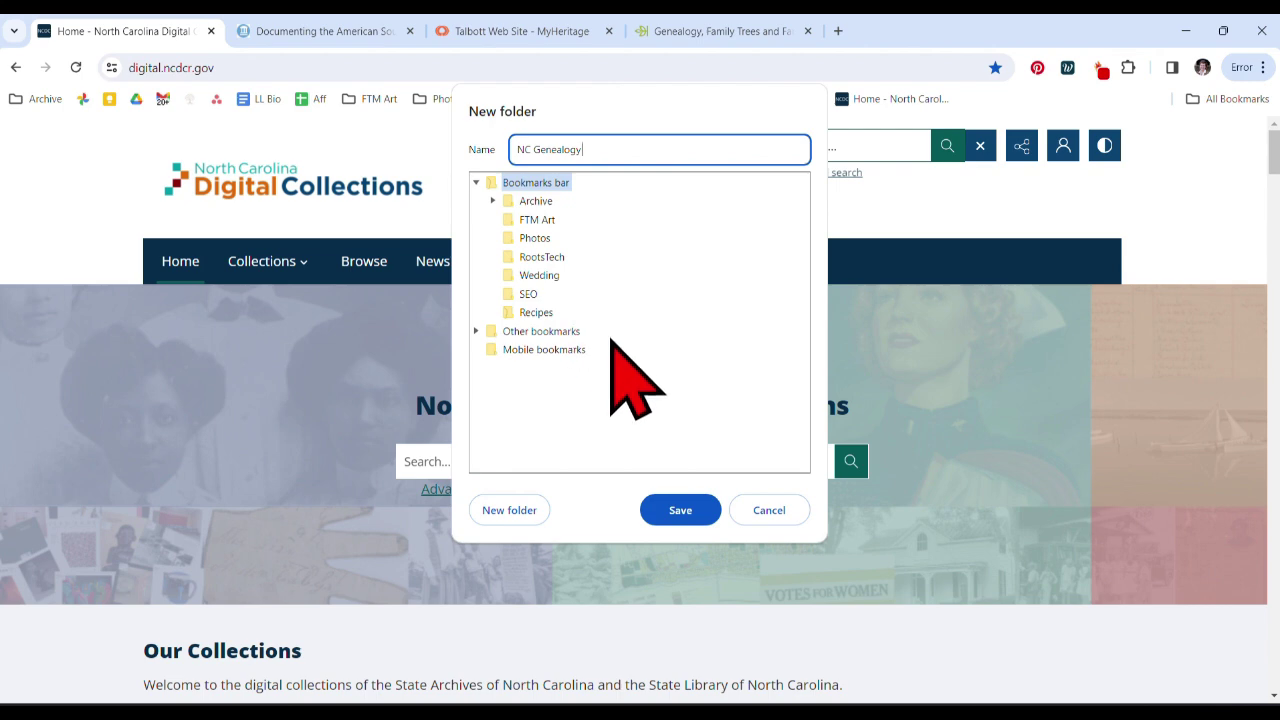
click(680, 510)
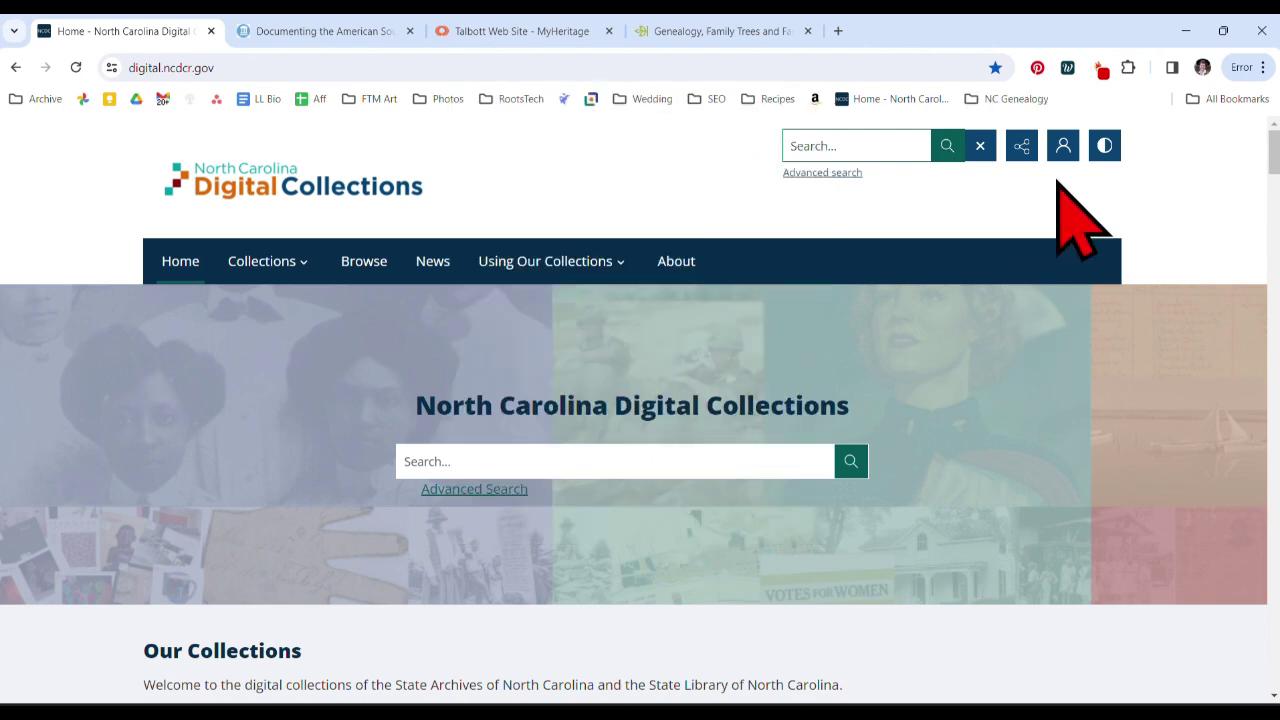
click(1040, 98)
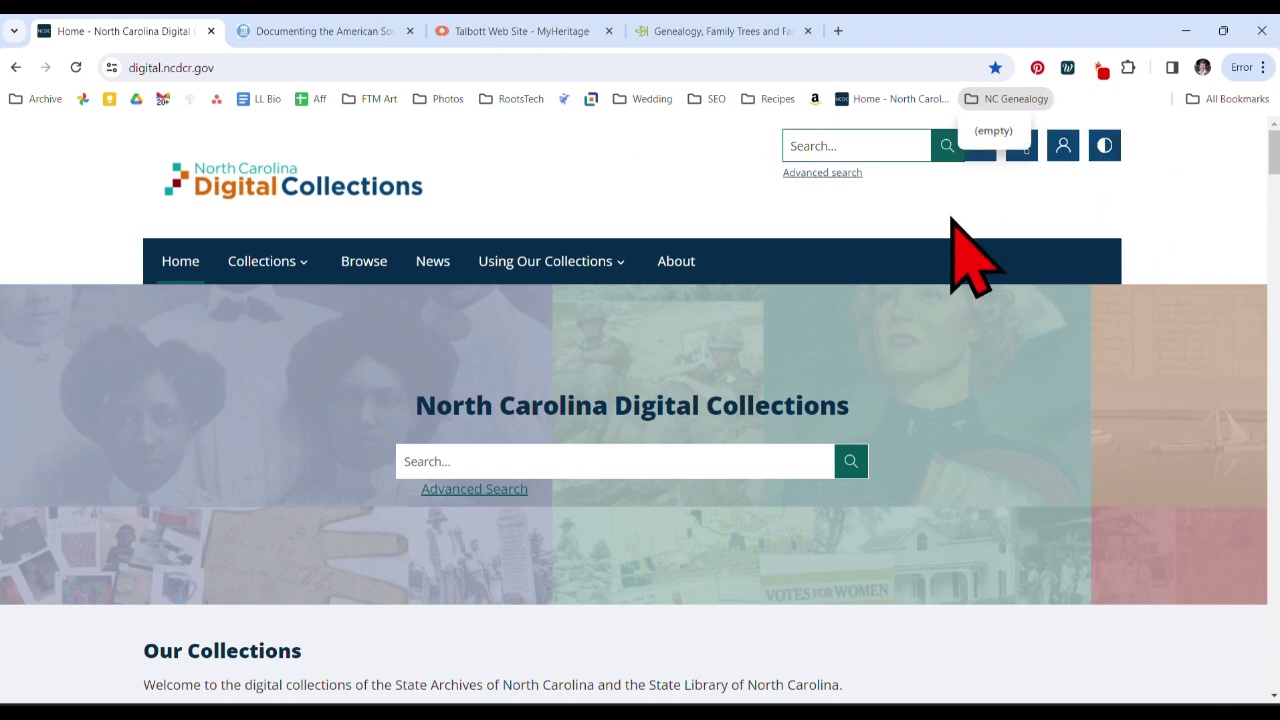
click(1081, 23)
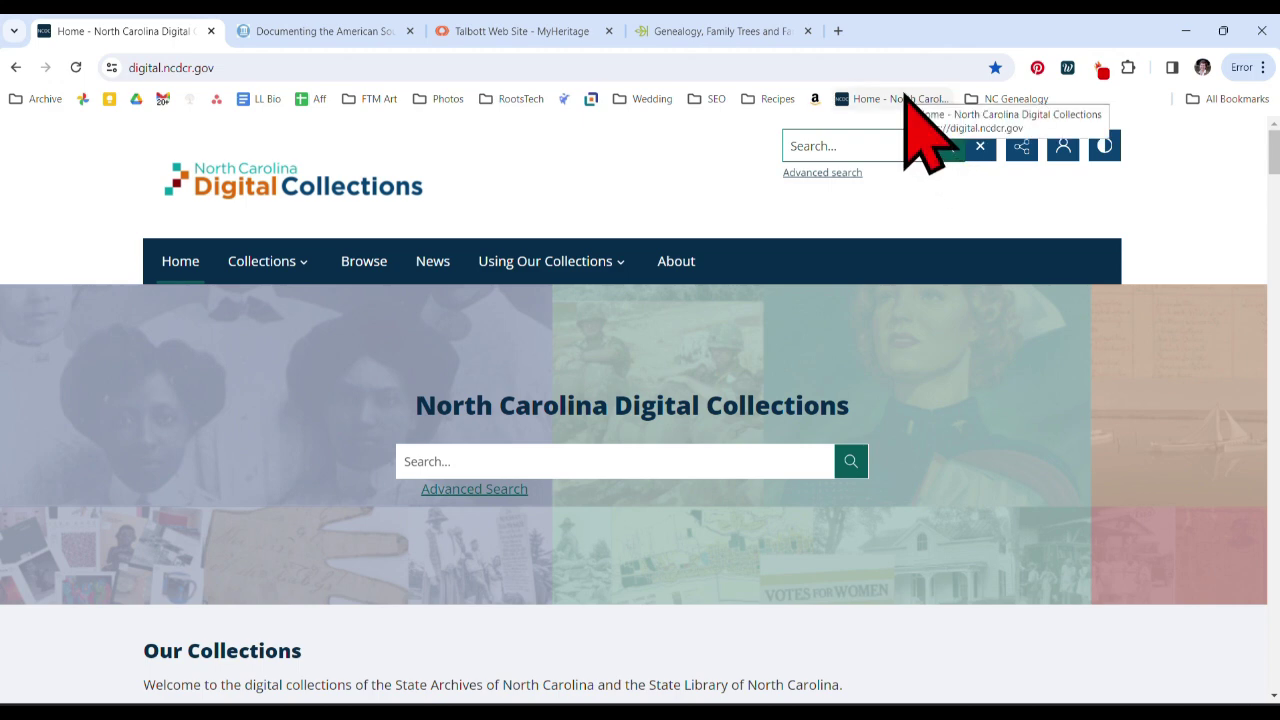
Step: Move the North Carolina Digital Collections bookmark into the NC Genealogy folder and check the folder's contents
drag(905, 95, 1007, 97)
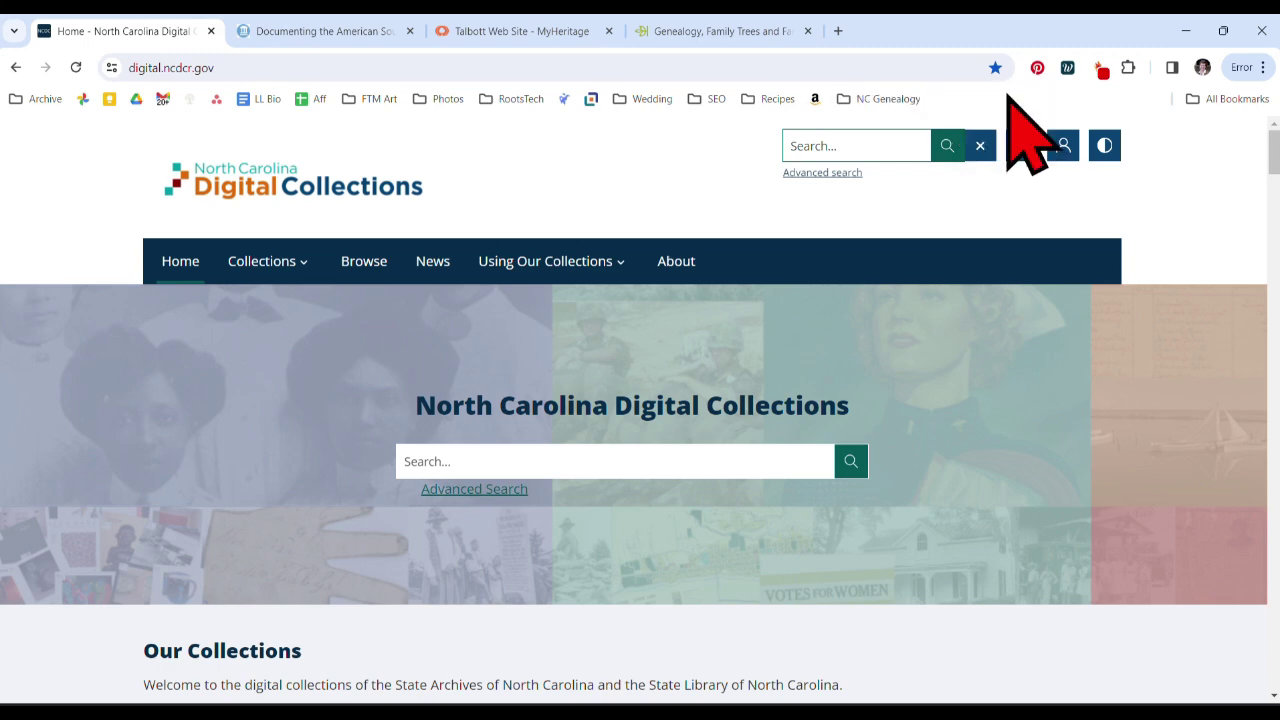
click(890, 98)
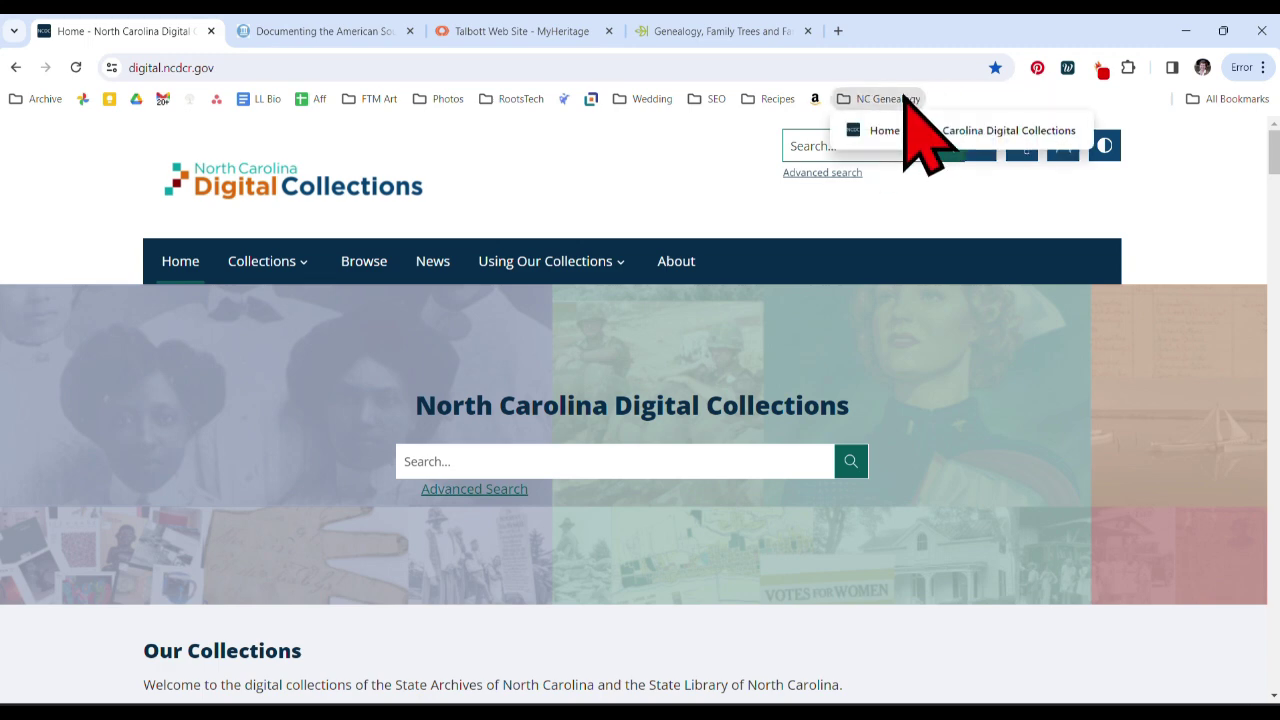
click(897, 98)
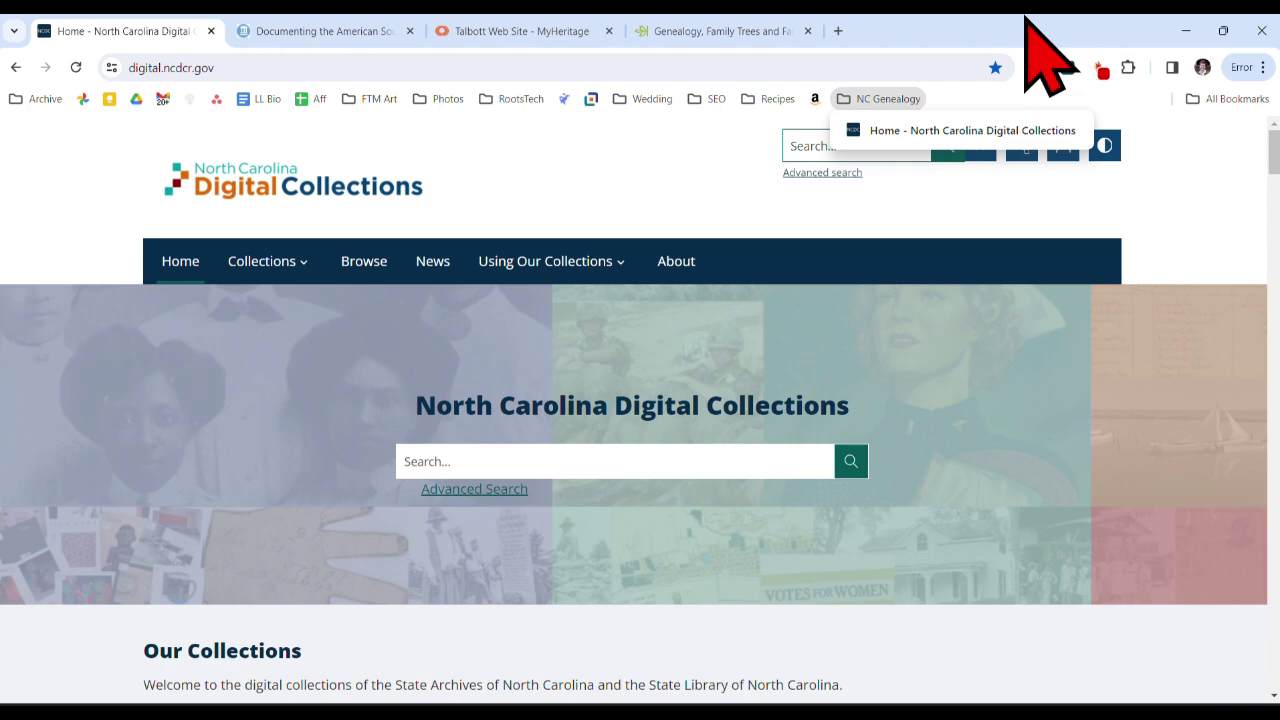
key(Escape)
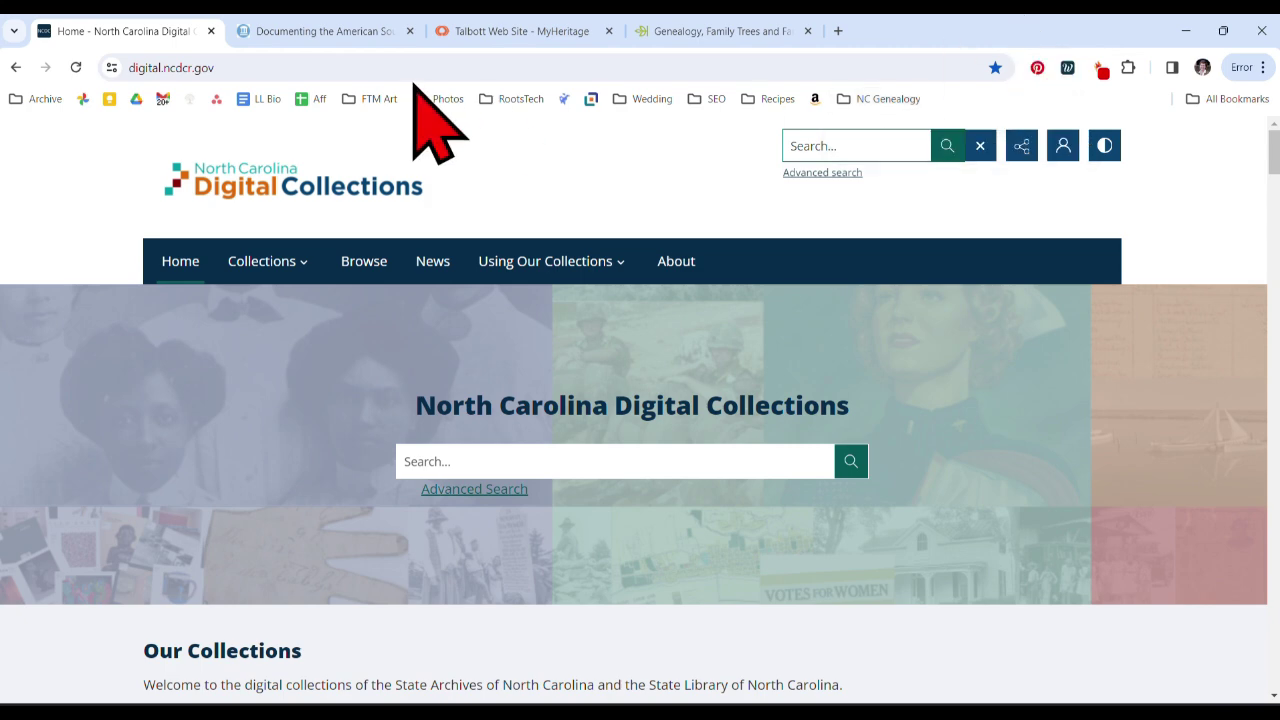
Step: Bookmark the Documenting the American South homepage in the NC Genealogy folder and check the folder's contents
click(305, 33)
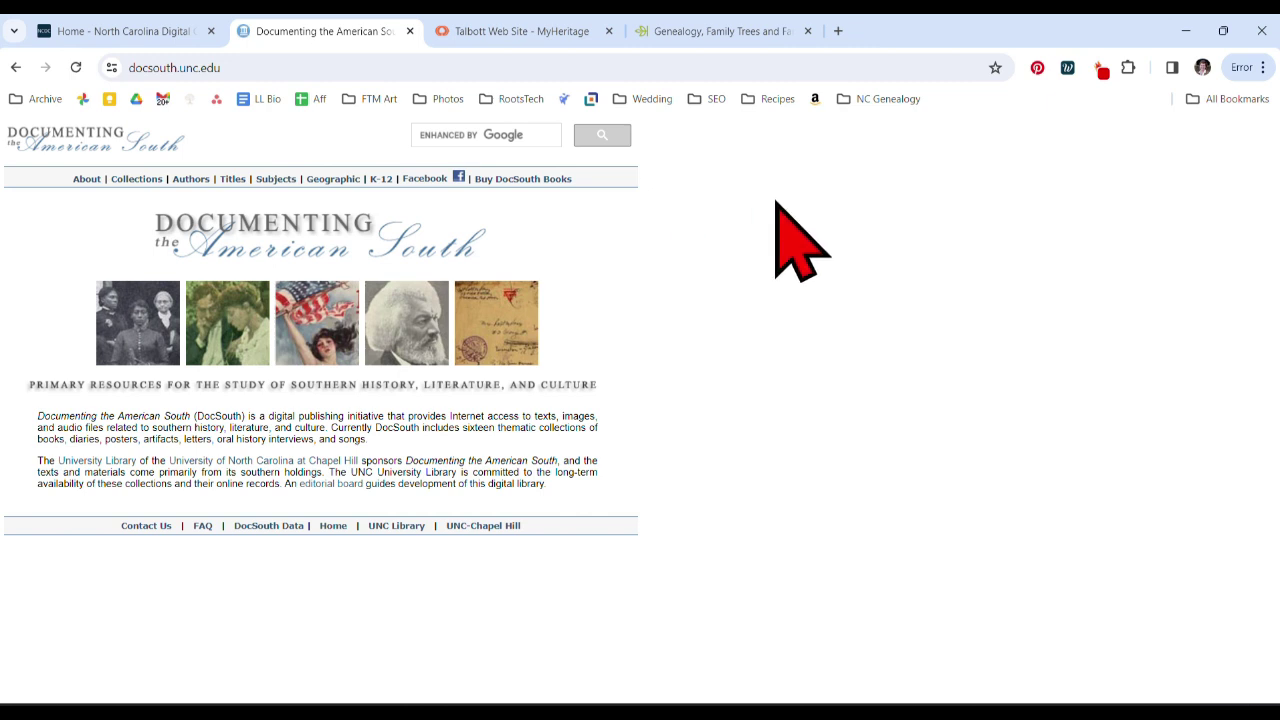
click(996, 68)
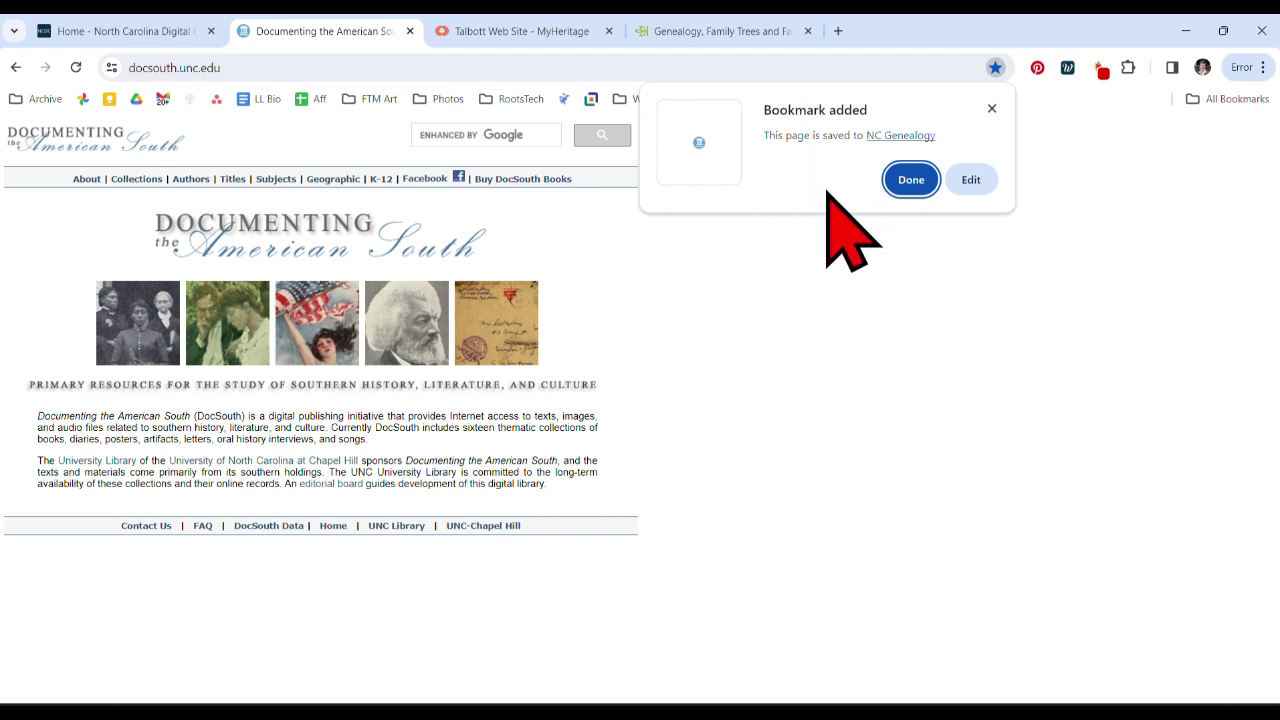
click(914, 190)
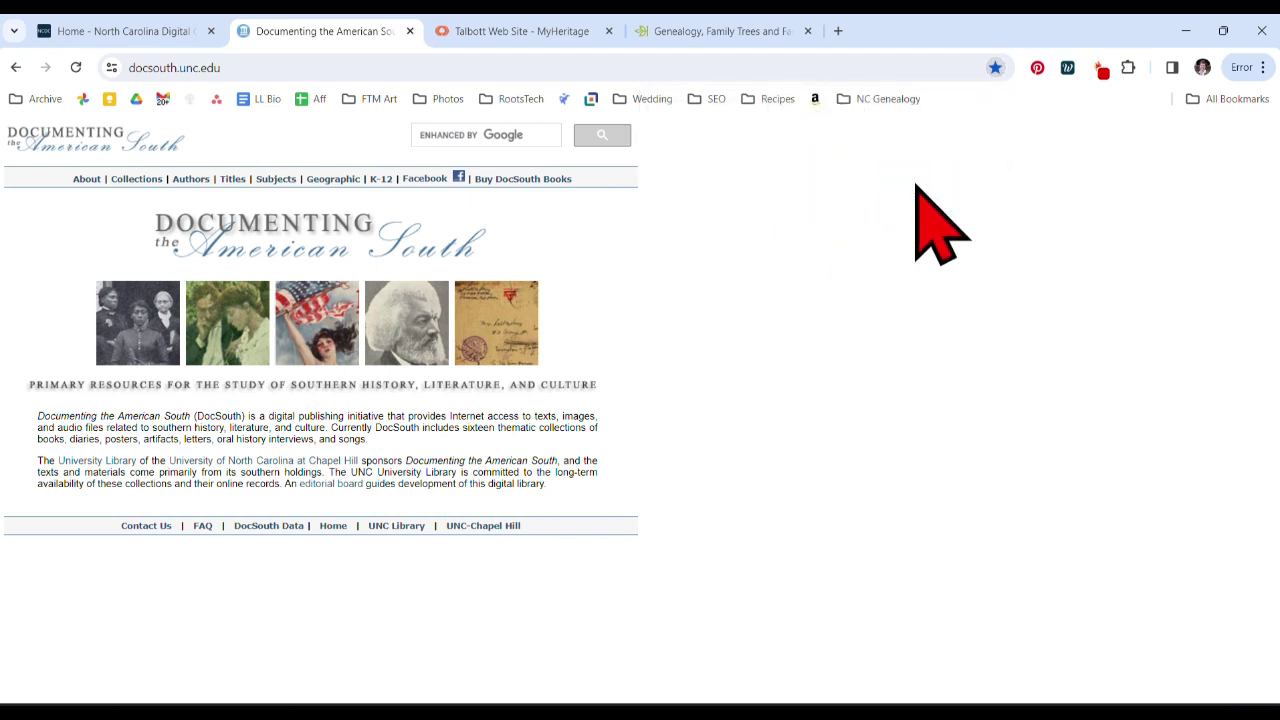
click(895, 104)
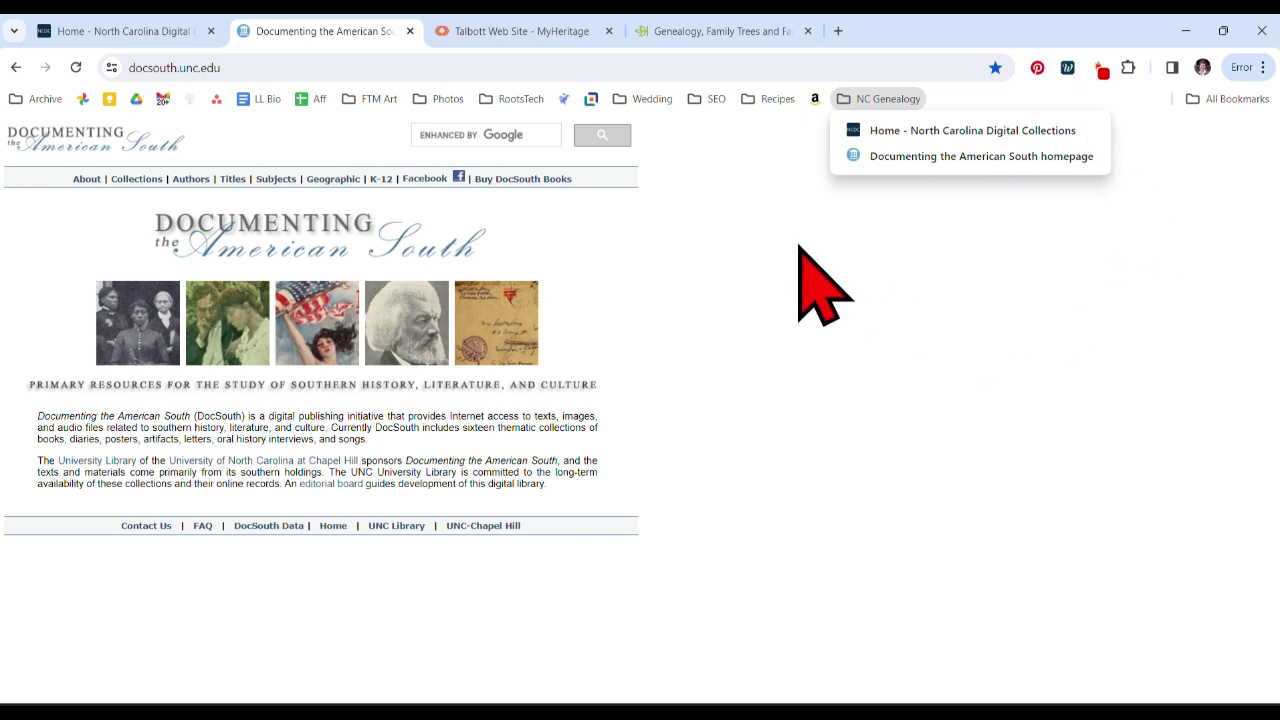
Step: Bookmark the open MyHeritage page with Bookmarks bar as its folder, and move that bookmark from the bar into the NC Genealogy folder
click(457, 31)
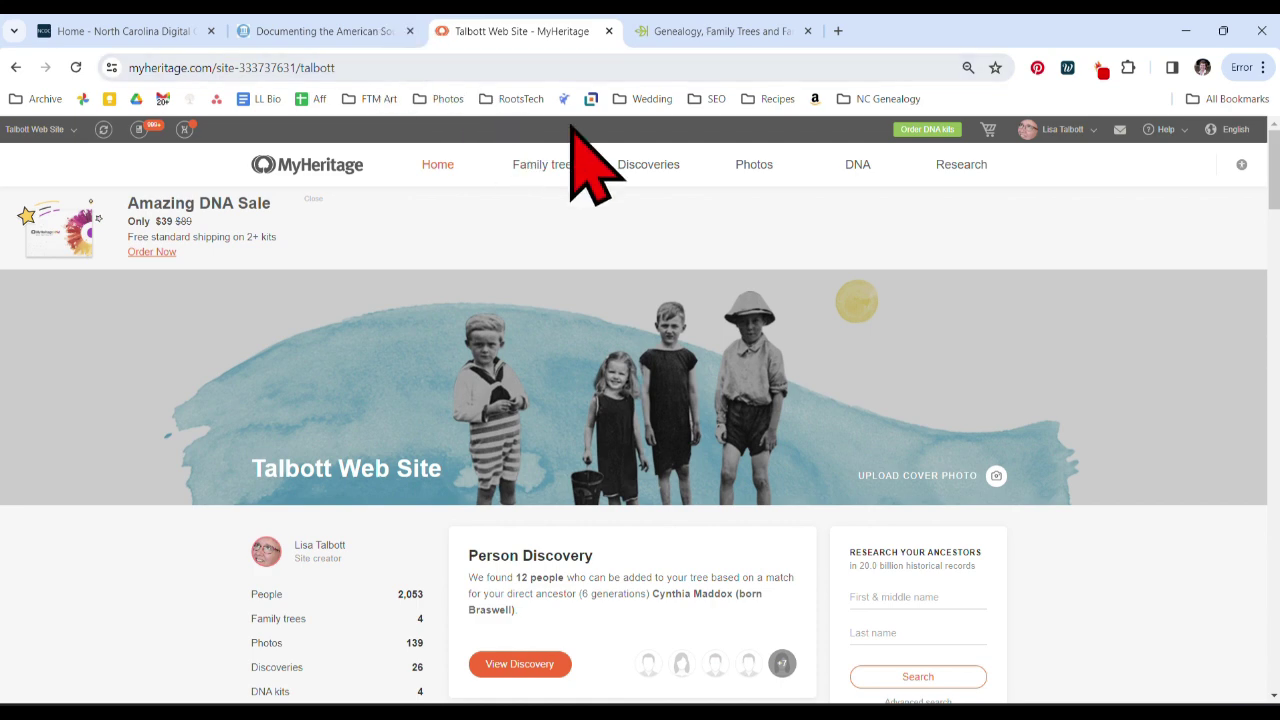
click(995, 67)
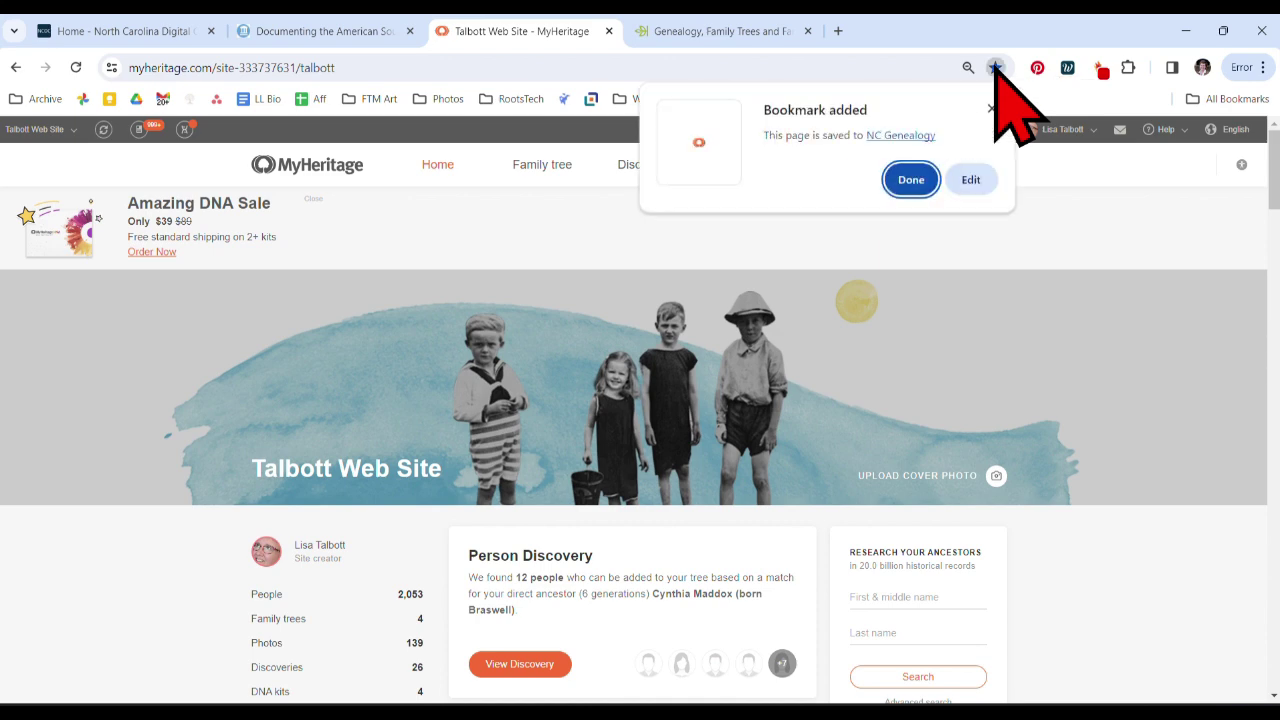
click(972, 180)
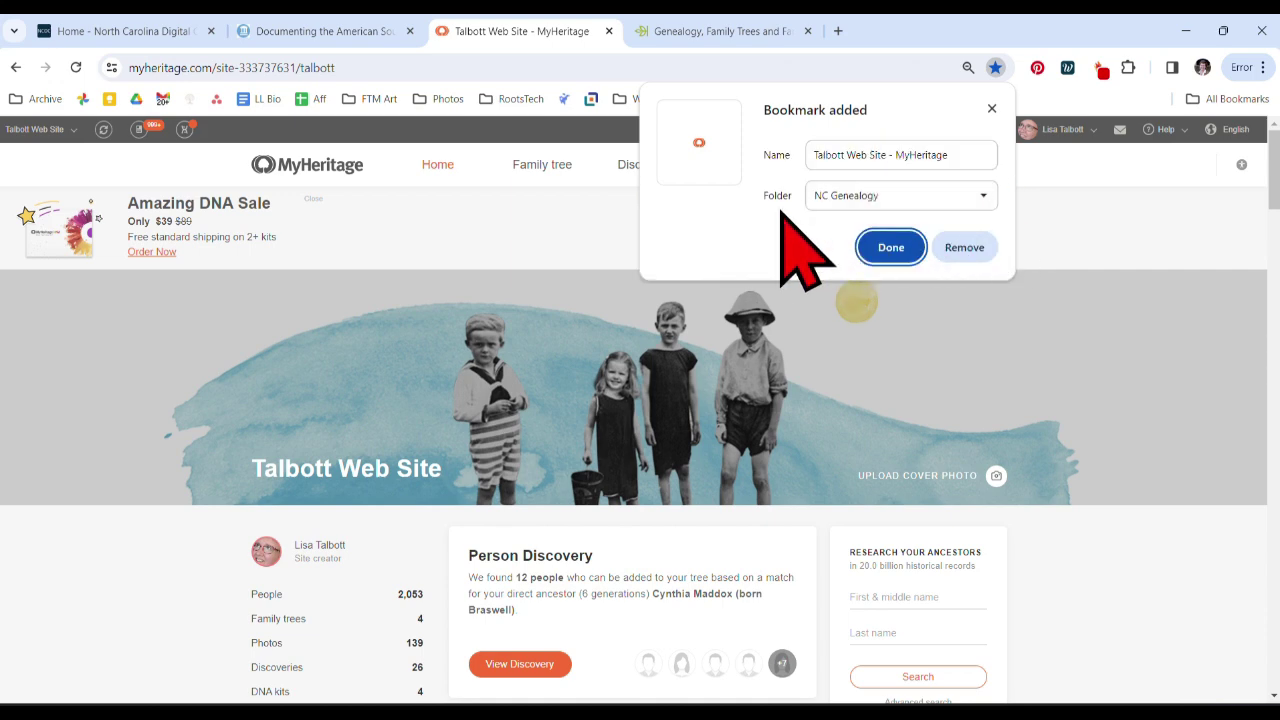
click(985, 197)
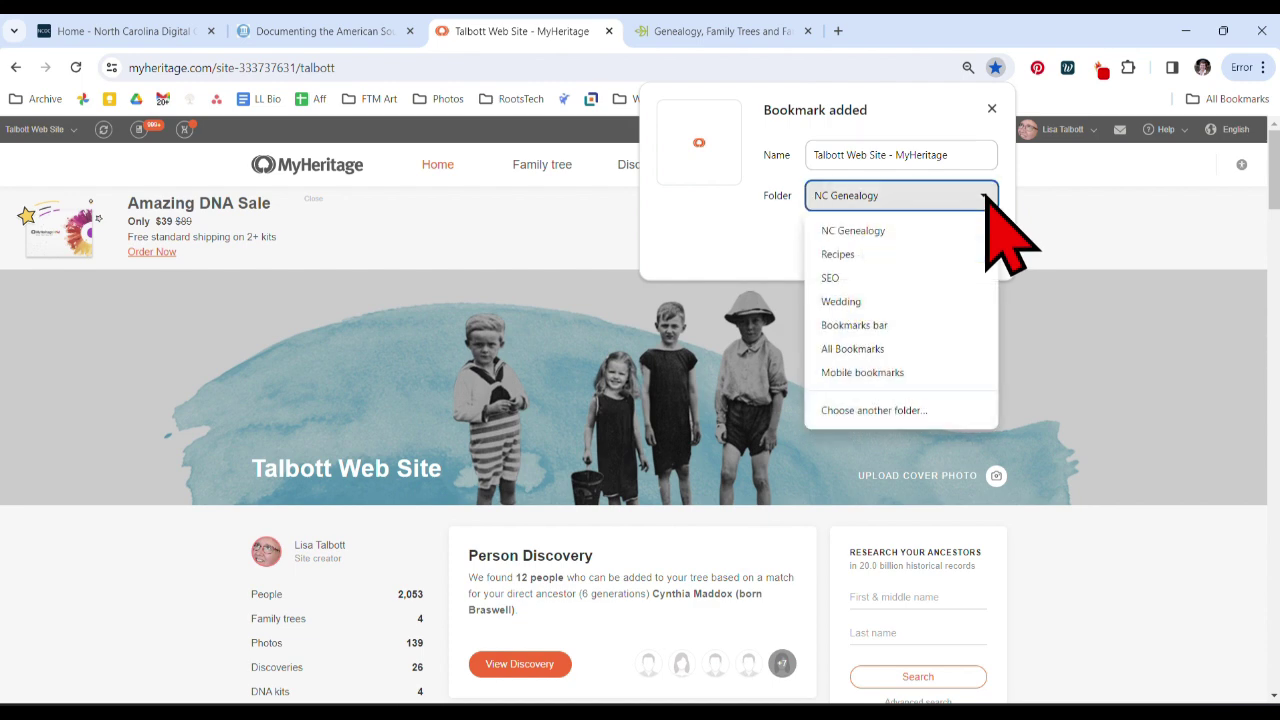
click(937, 322)
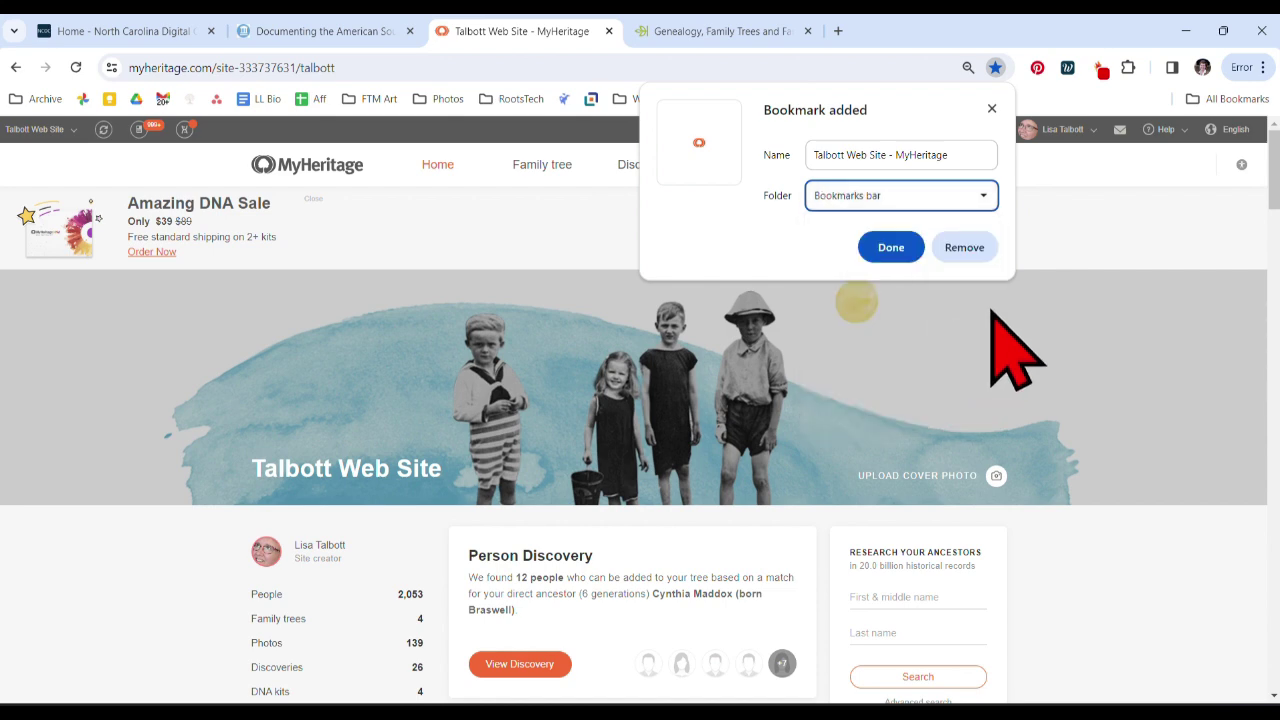
click(889, 250)
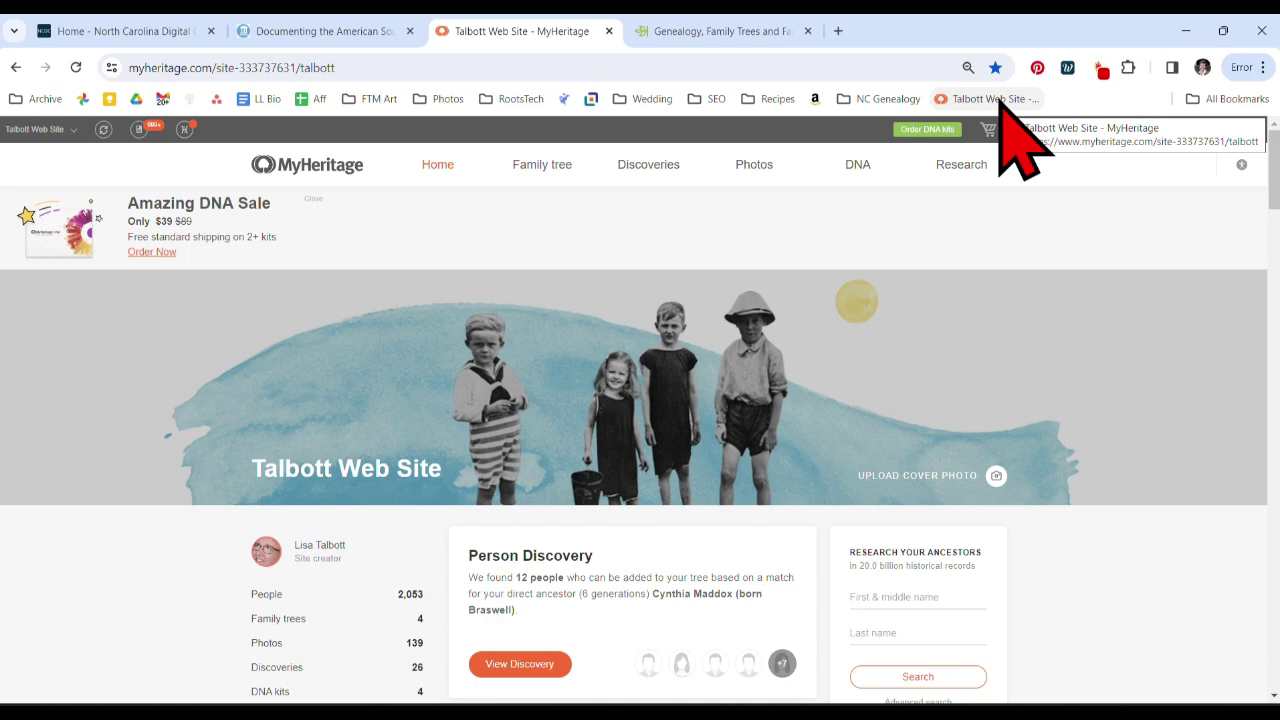
drag(1000, 97, 884, 97)
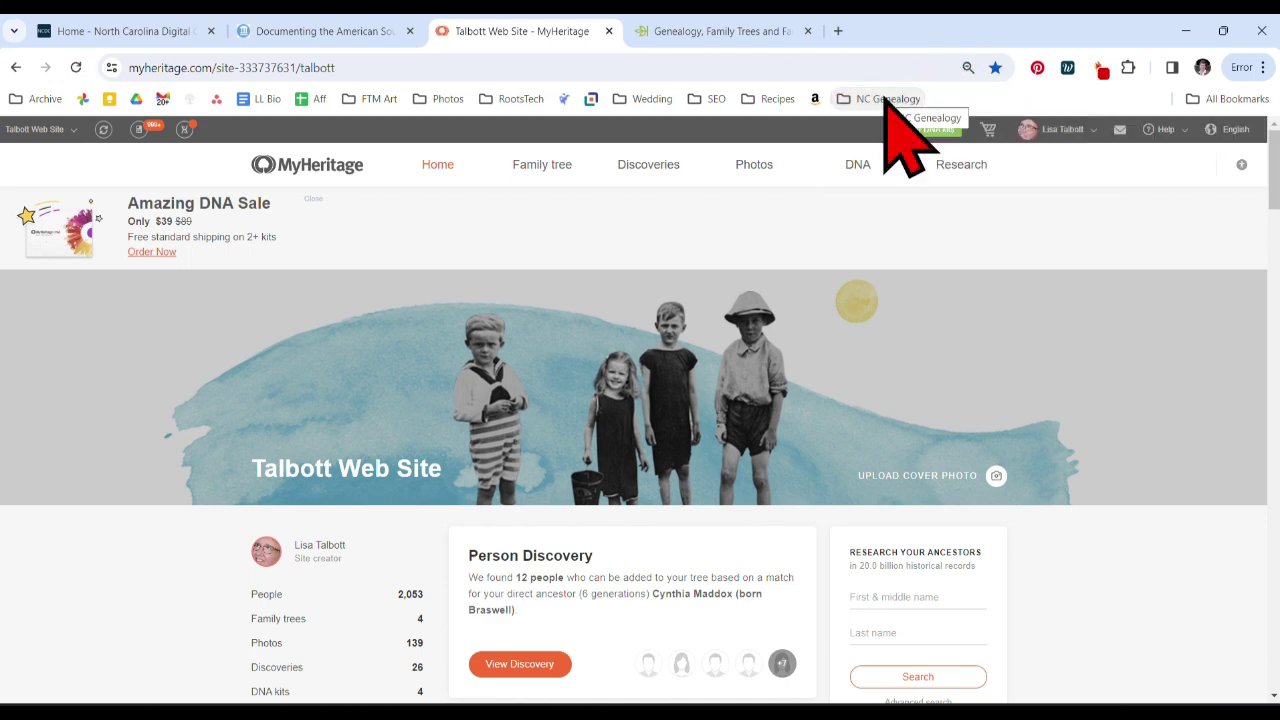
Step: Bookmark the Ancestry home page in the NC Genealogy folder and check the folder's contents
click(778, 32)
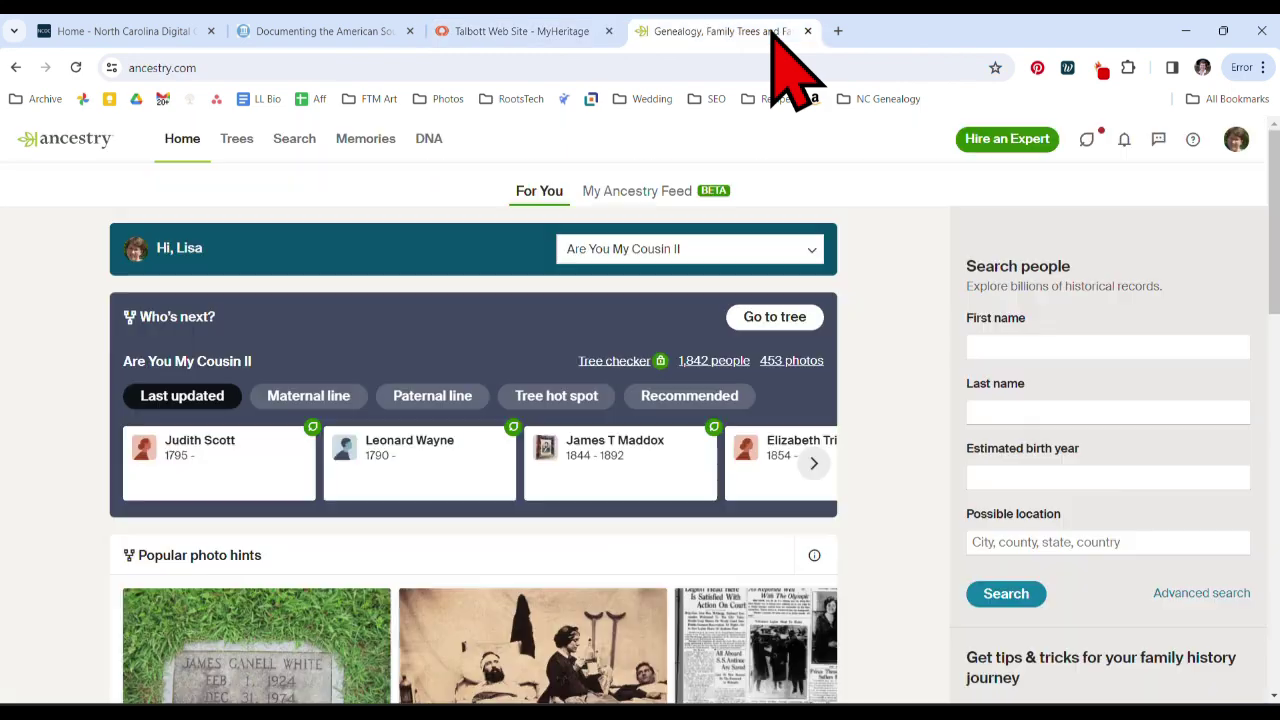
click(995, 67)
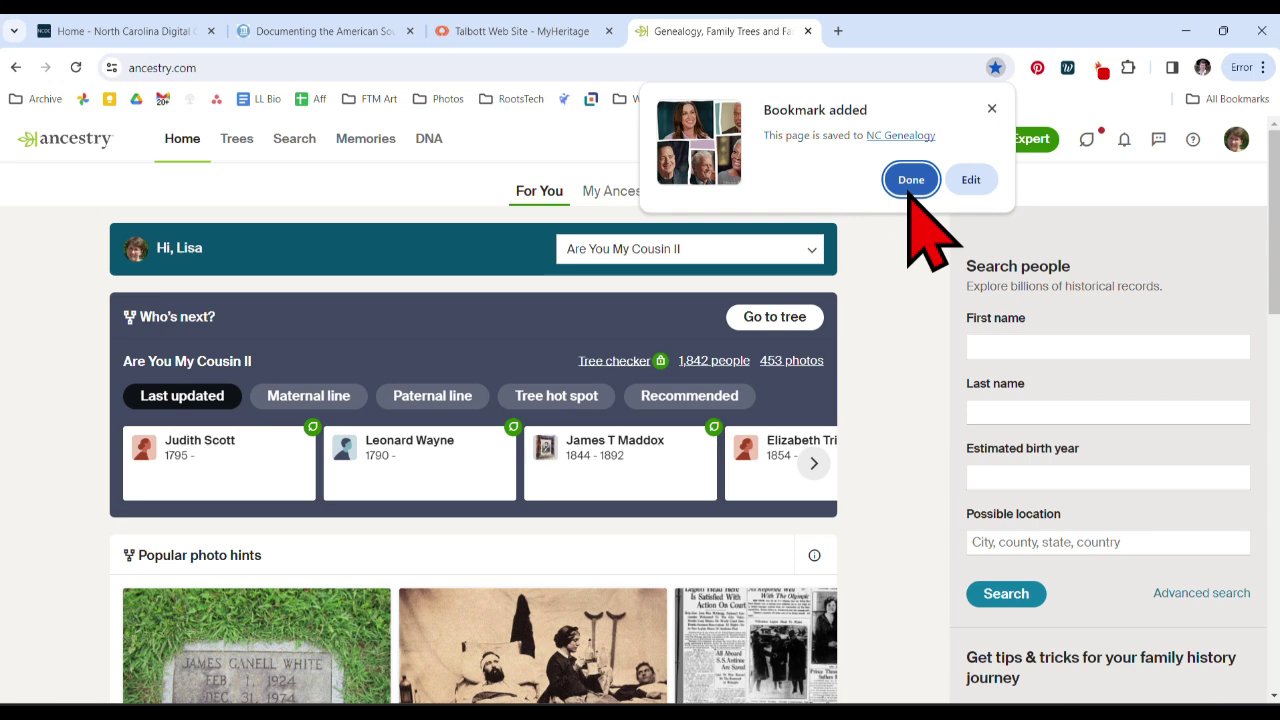
click(912, 182)
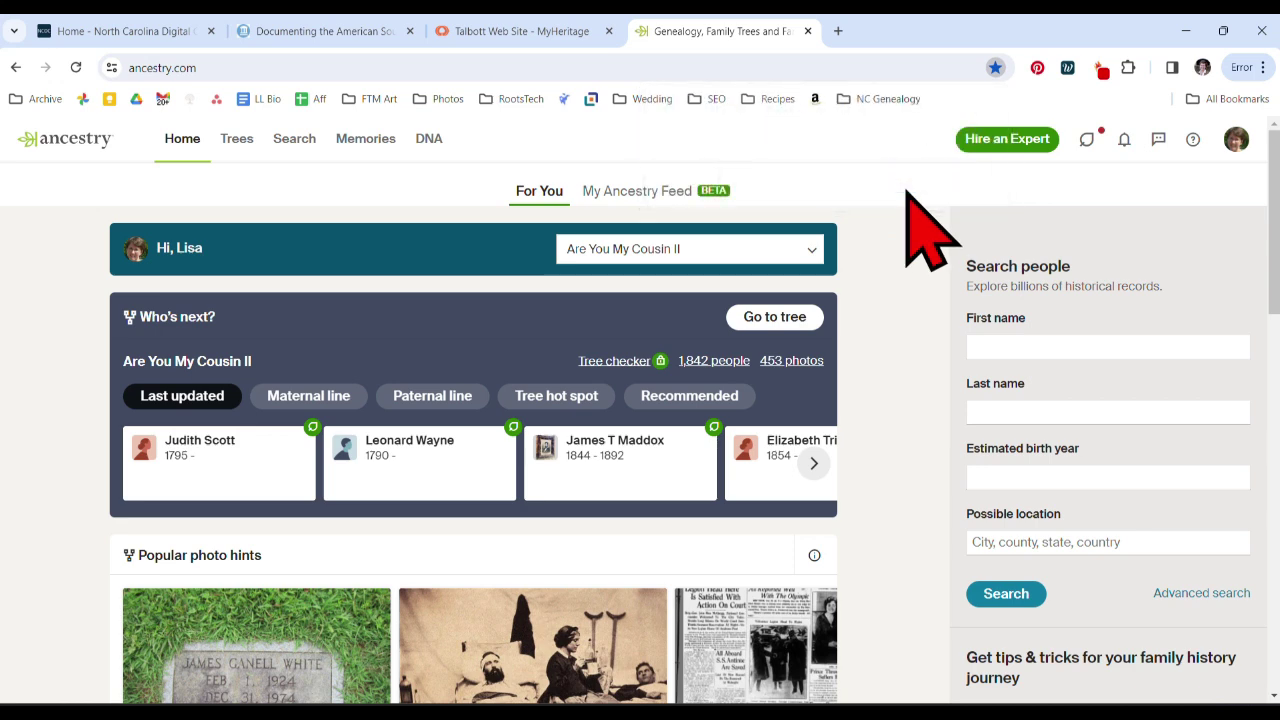
click(872, 100)
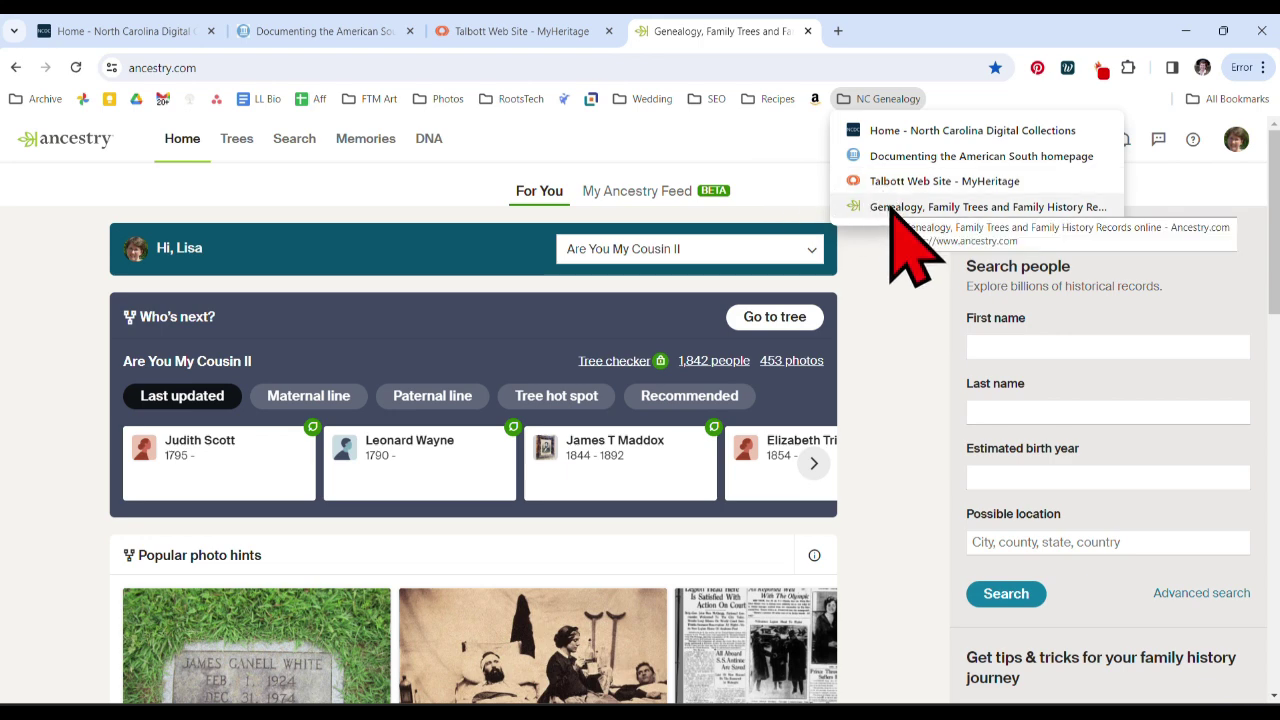
click(996, 70)
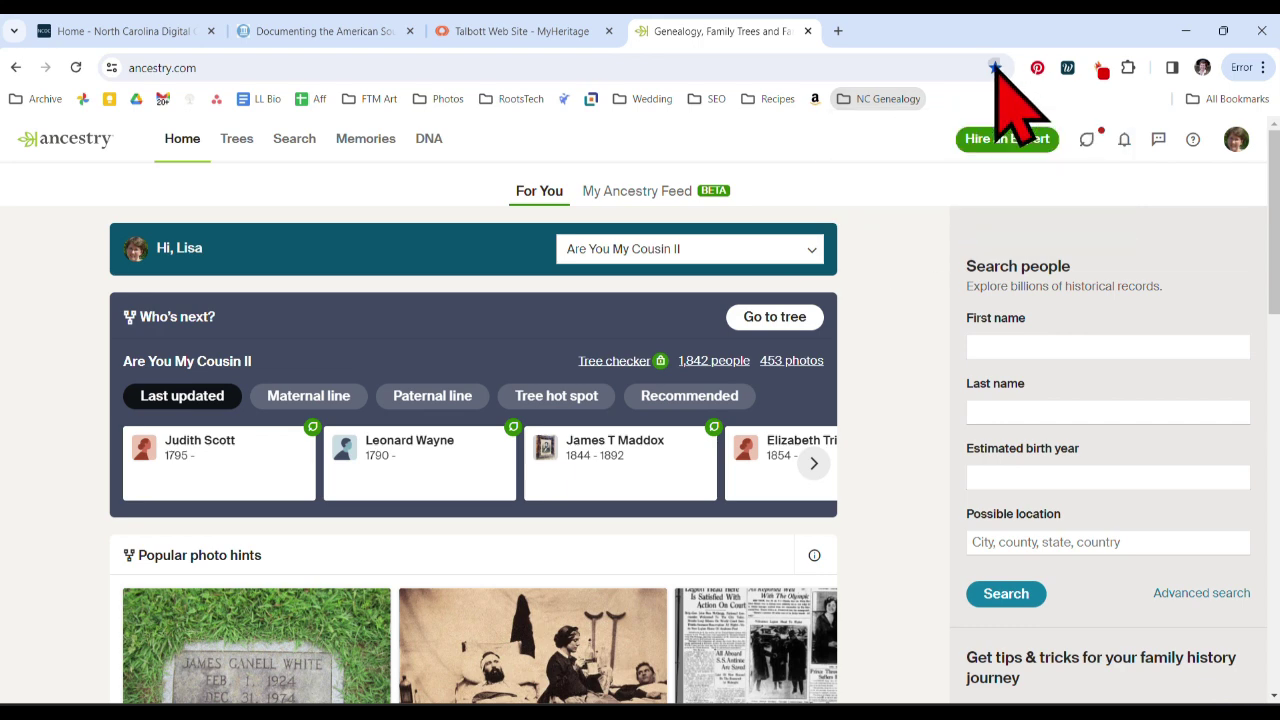
click(996, 68)
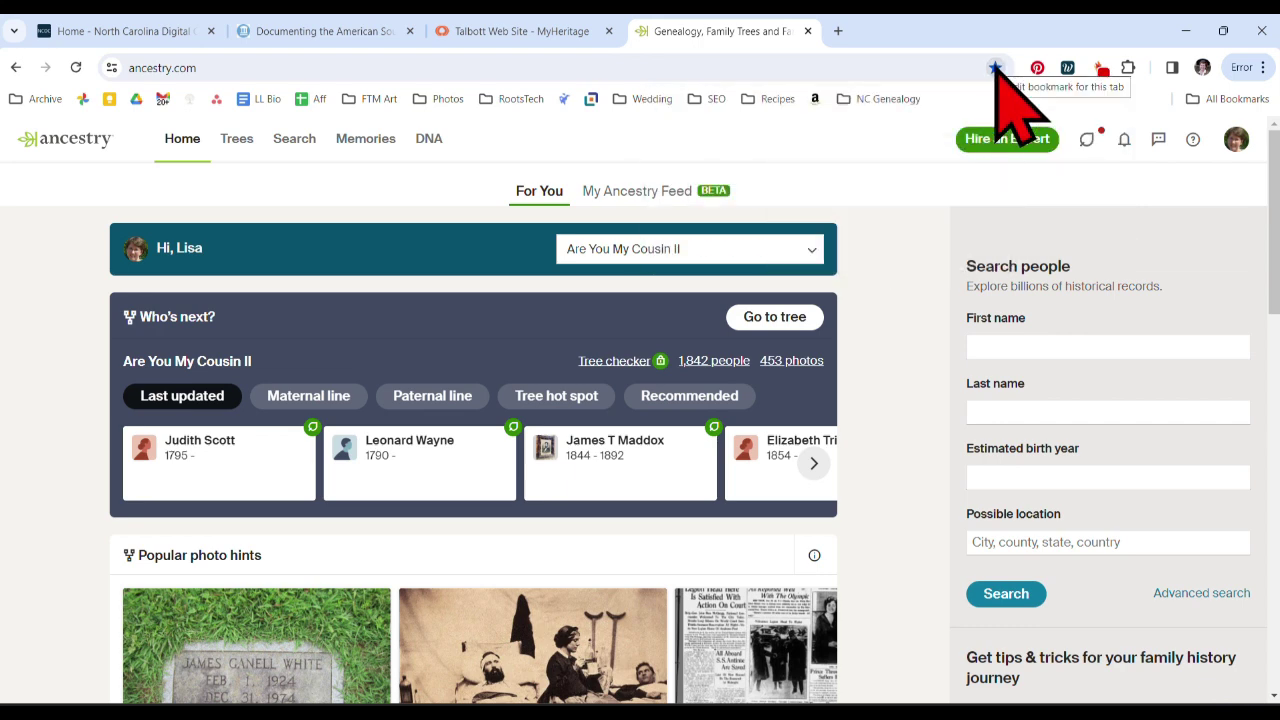
Step: Remove the Ancestry home page bookmark and check the NC Genealogy folder's contents
click(996, 68)
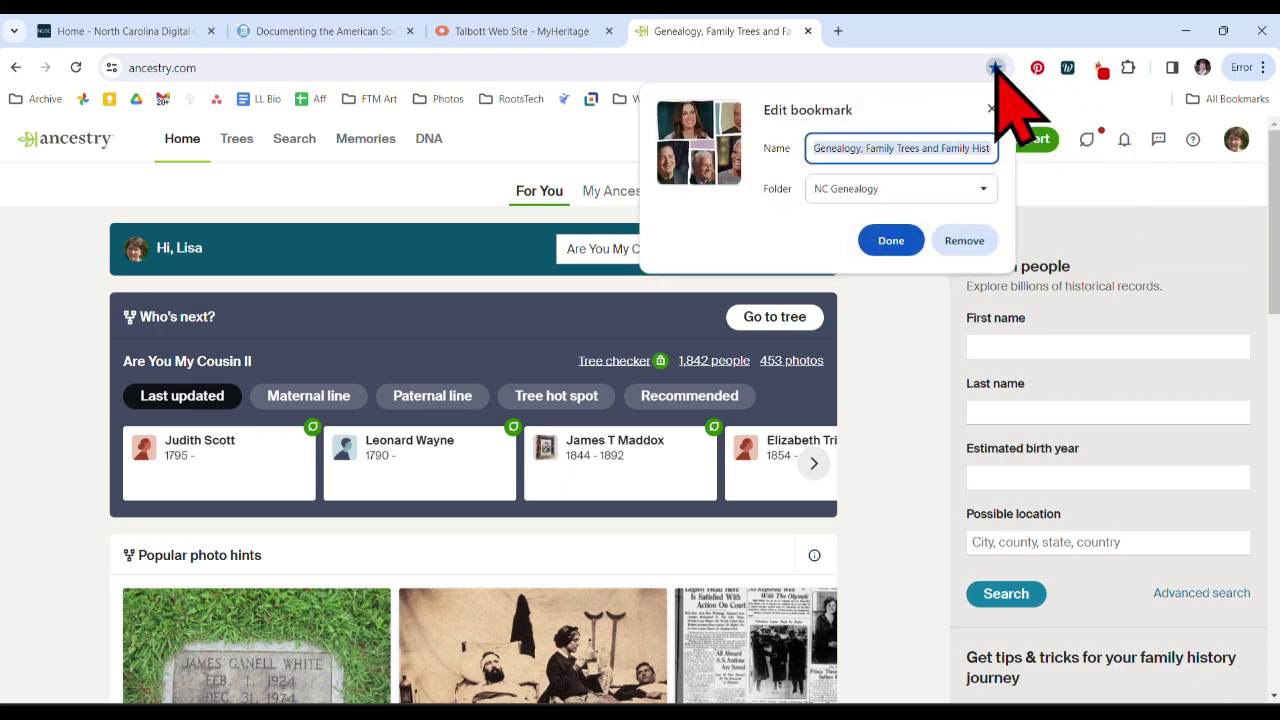
click(978, 244)
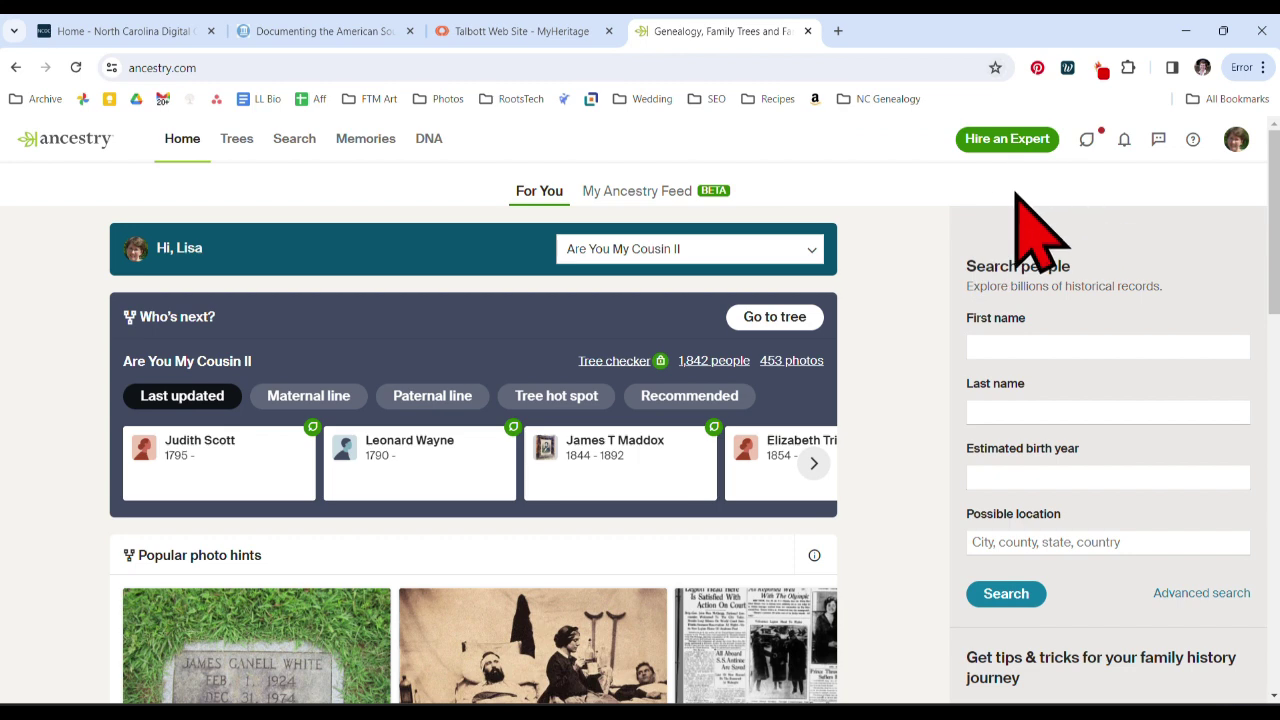
click(884, 99)
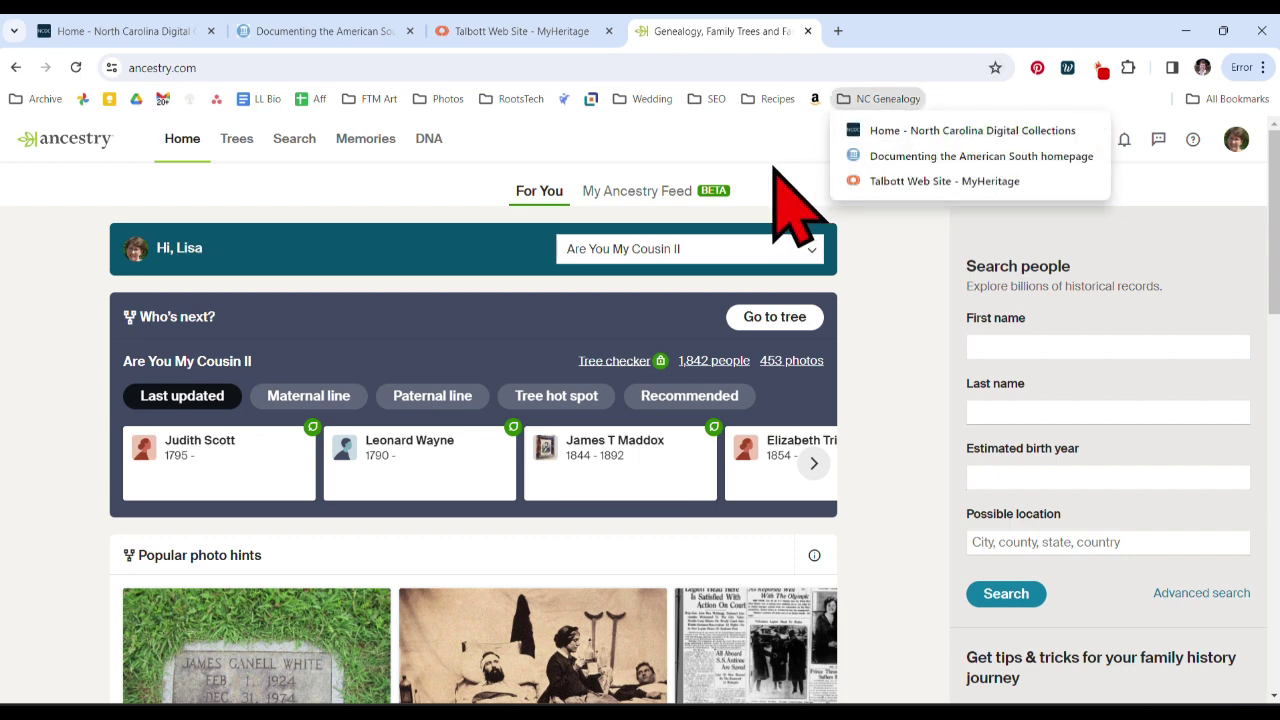
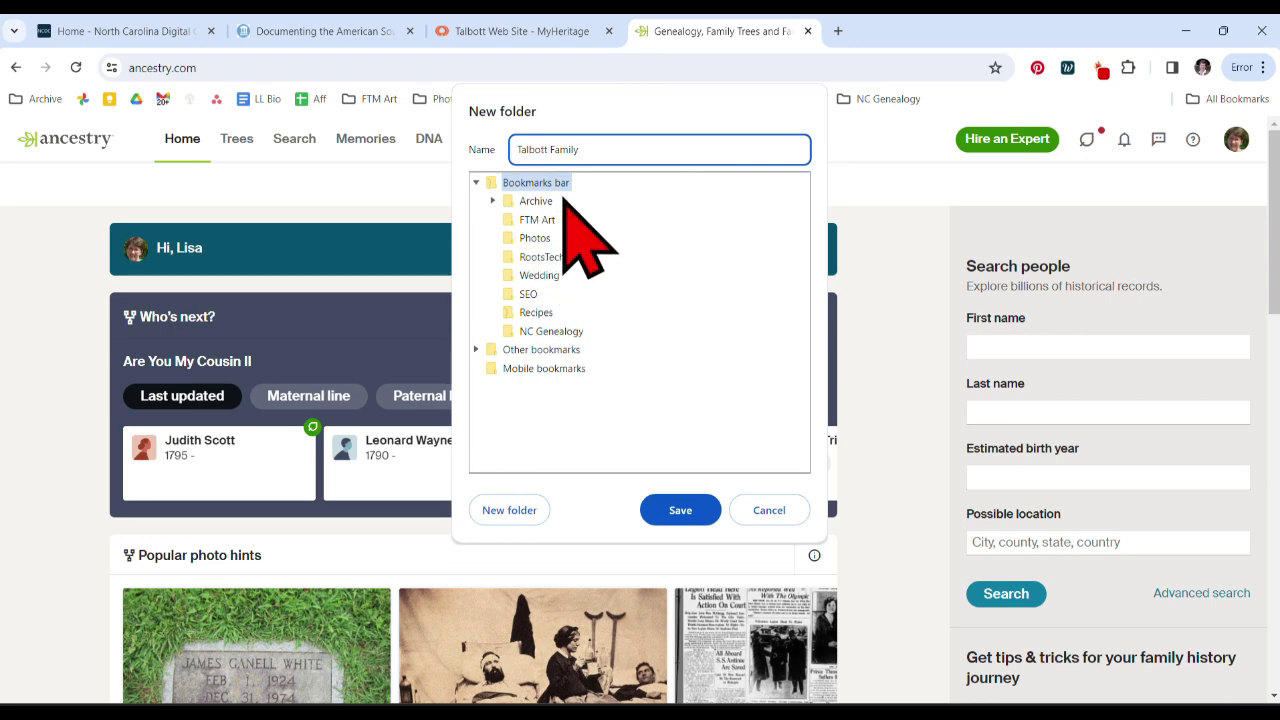
Step: Save the new family-surname folder inside the NC Genealogy folder and check its contents
click(551, 331)
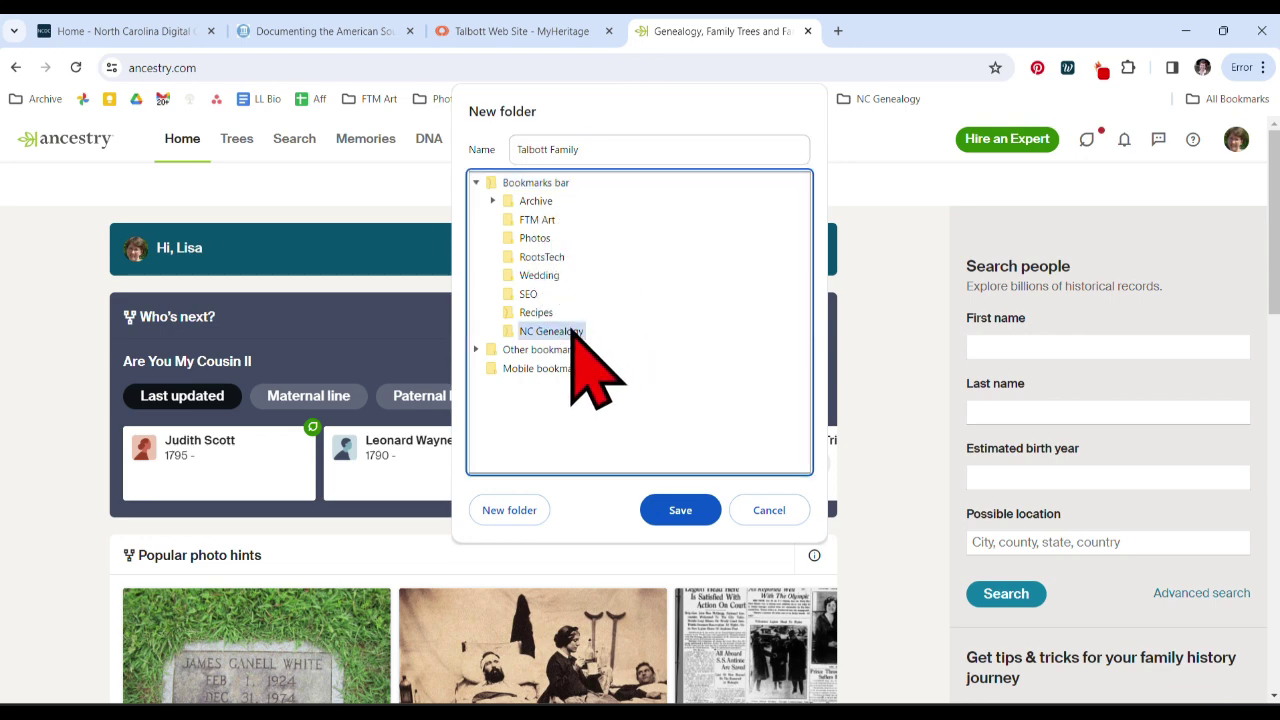
click(680, 510)
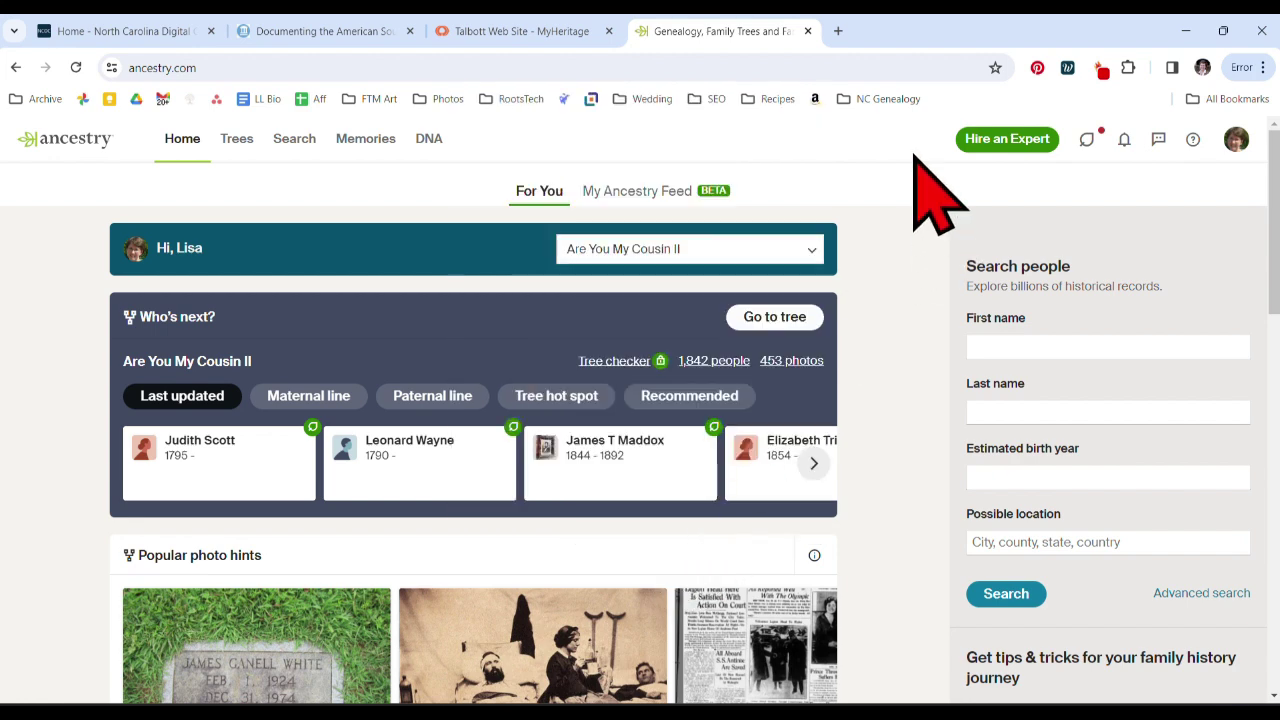
click(905, 100)
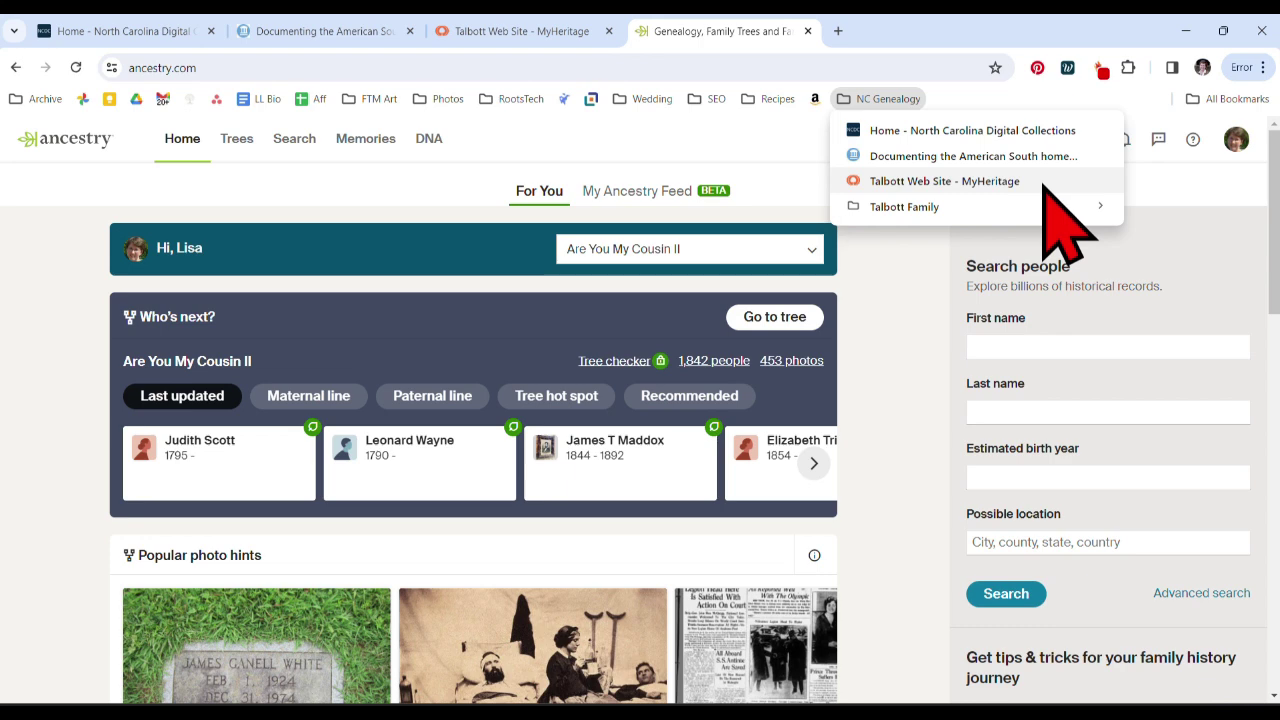
mouse_move(940, 212)
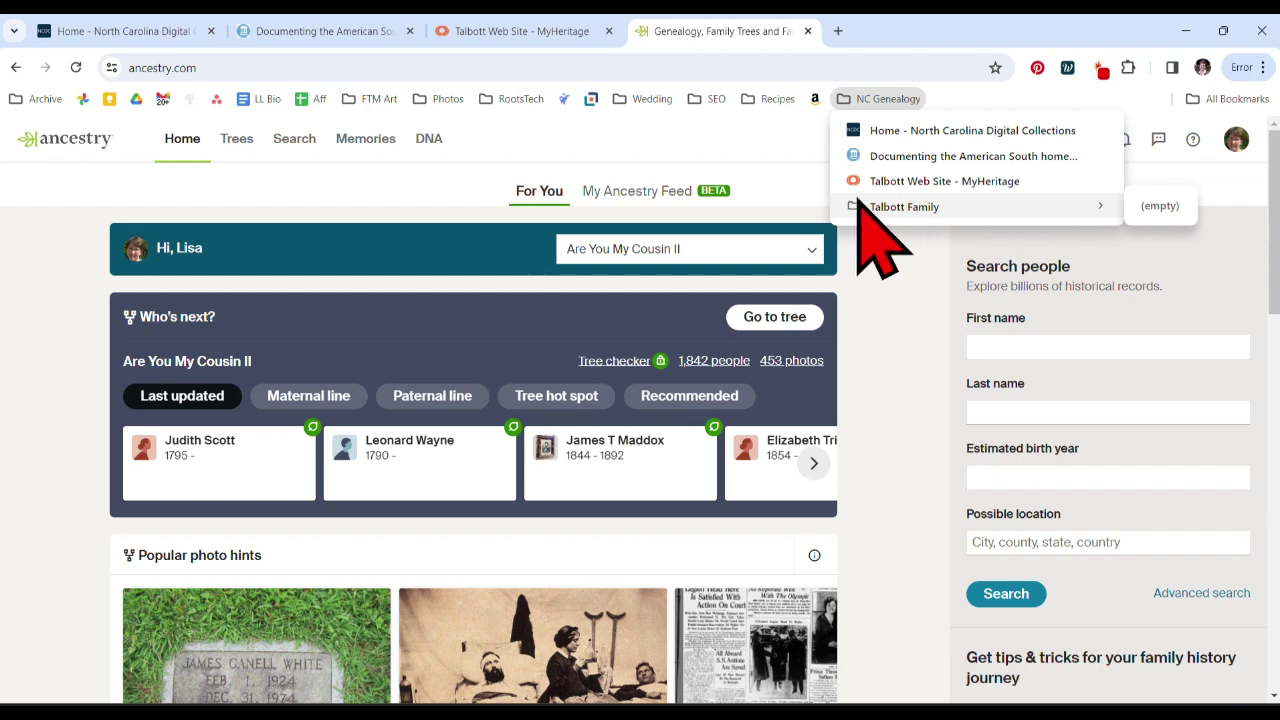
mouse_move(777, 98)
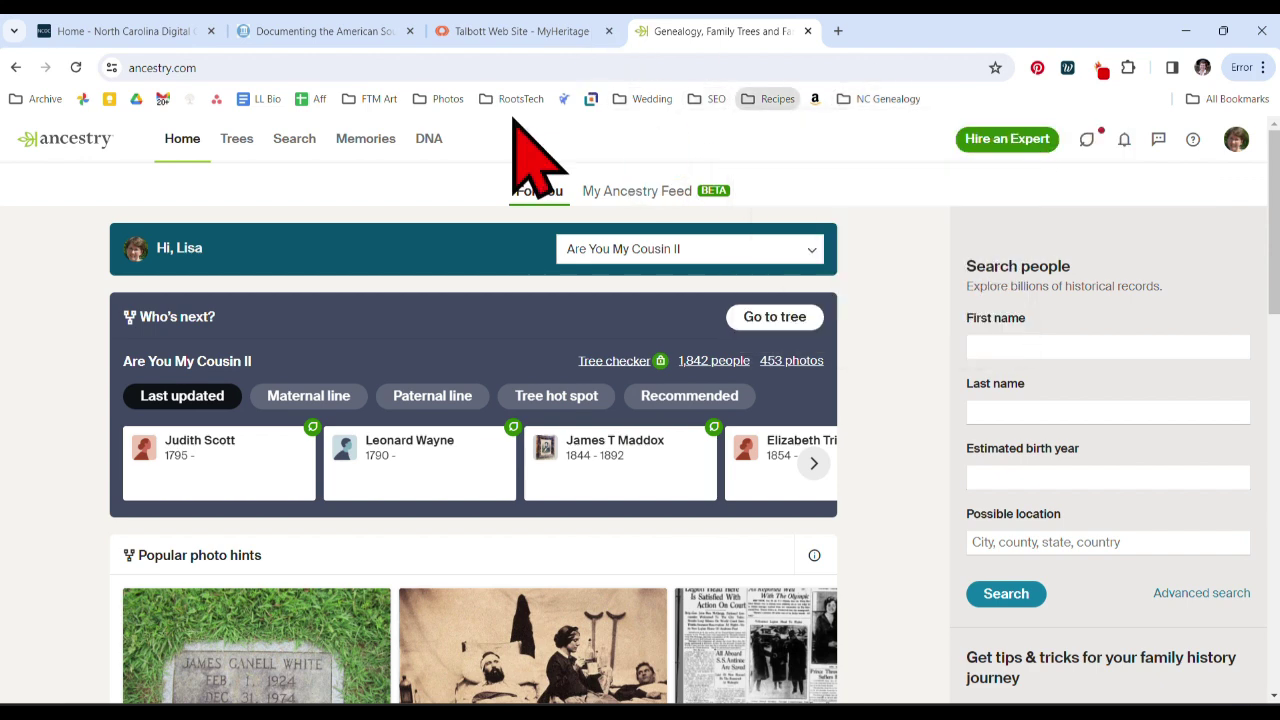
Step: Create a second folder, named with another family surname followed by "Family", directly under Bookmarks bar
right_click(984, 97)
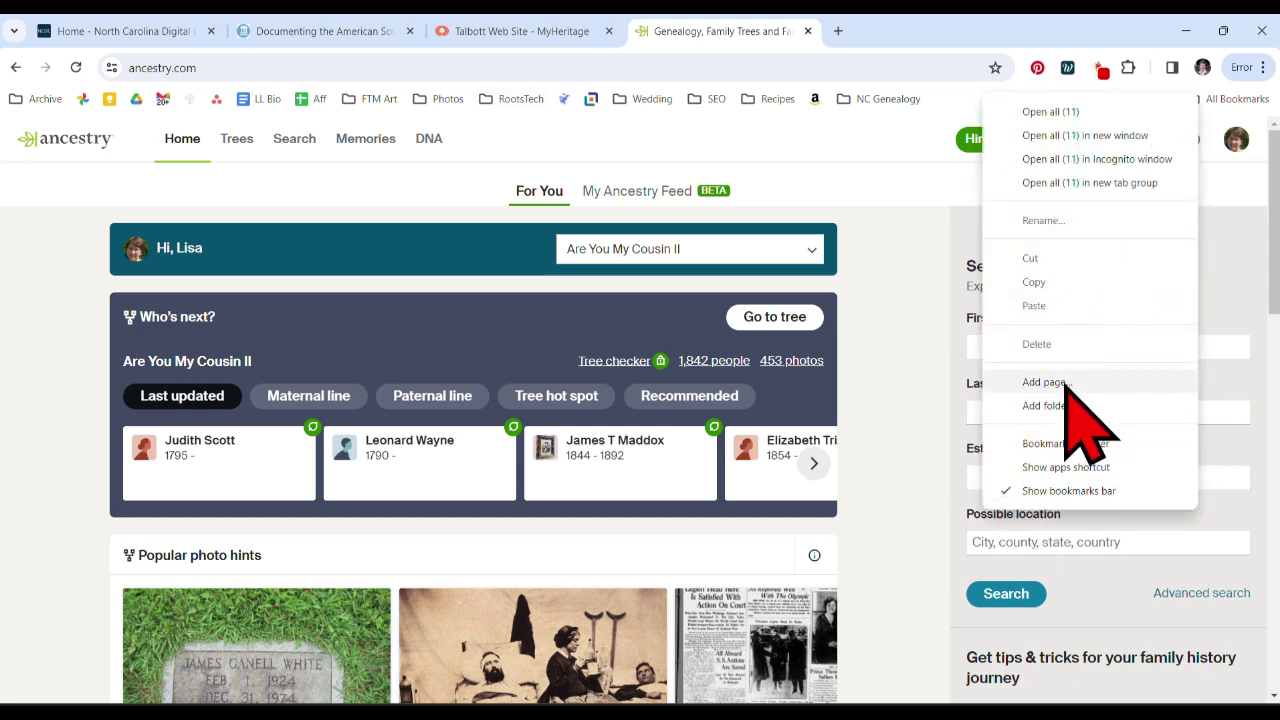
click(1046, 406)
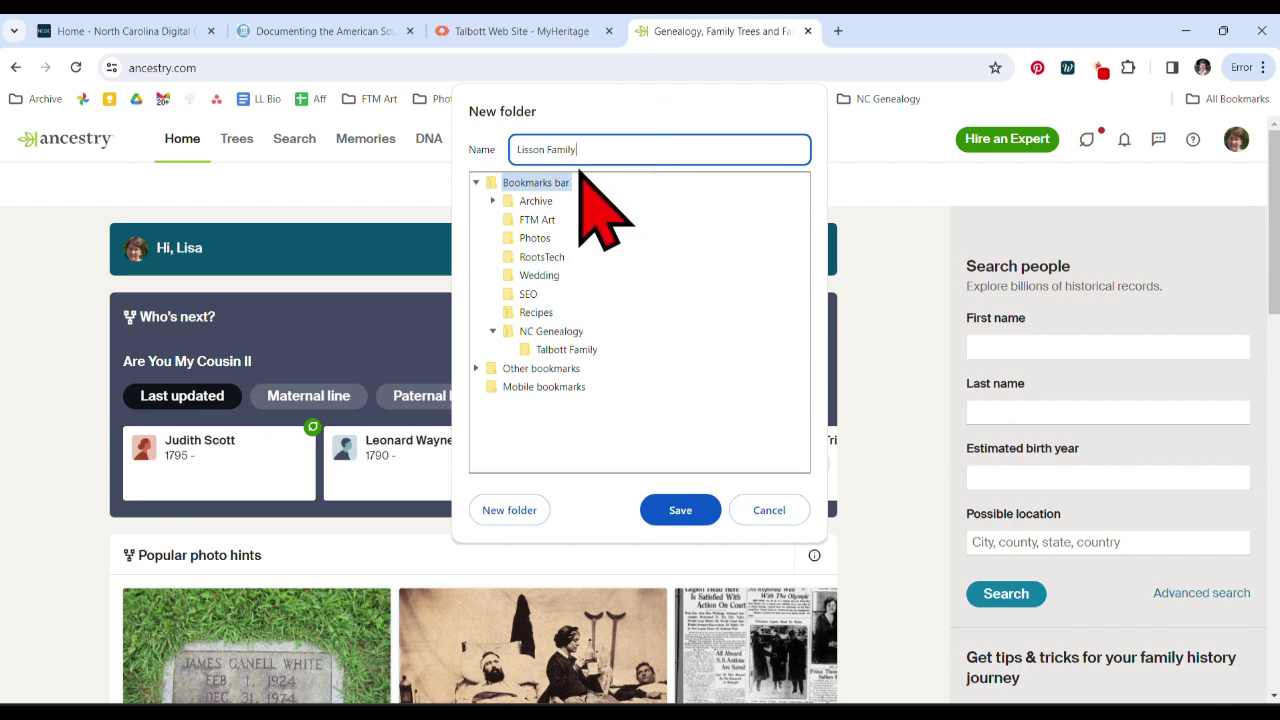
double_click(547, 183)
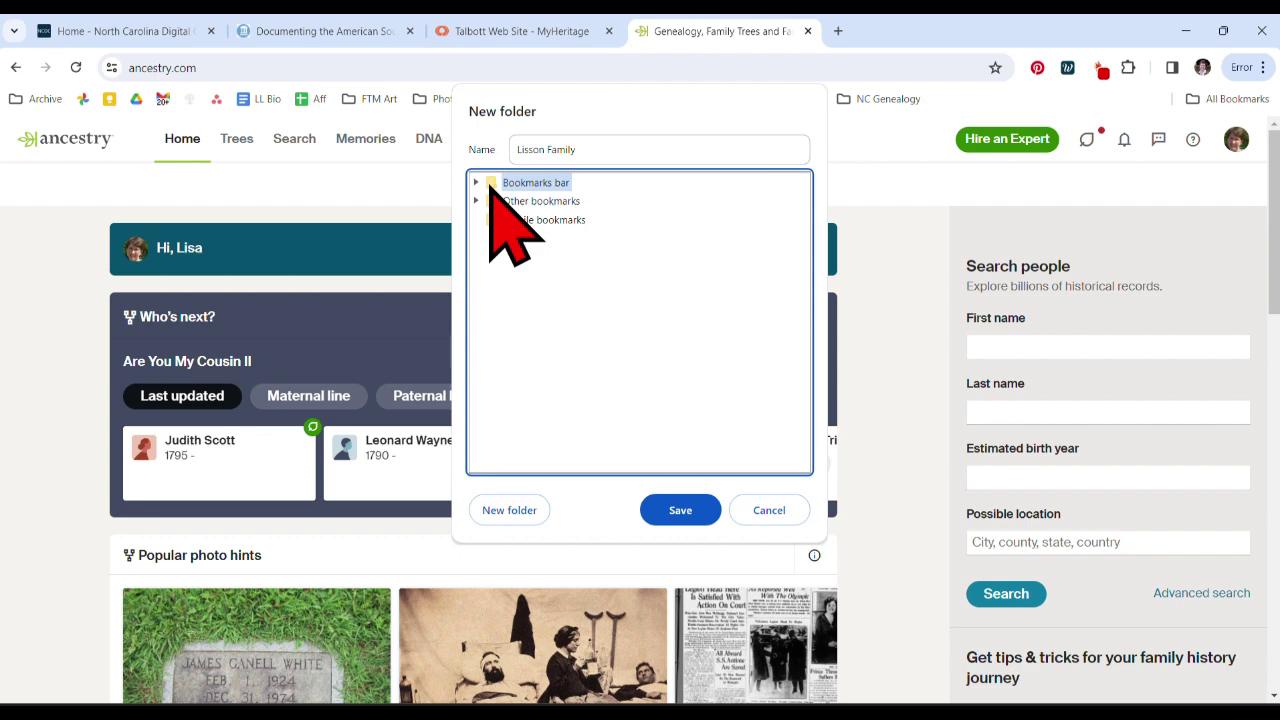
click(684, 510)
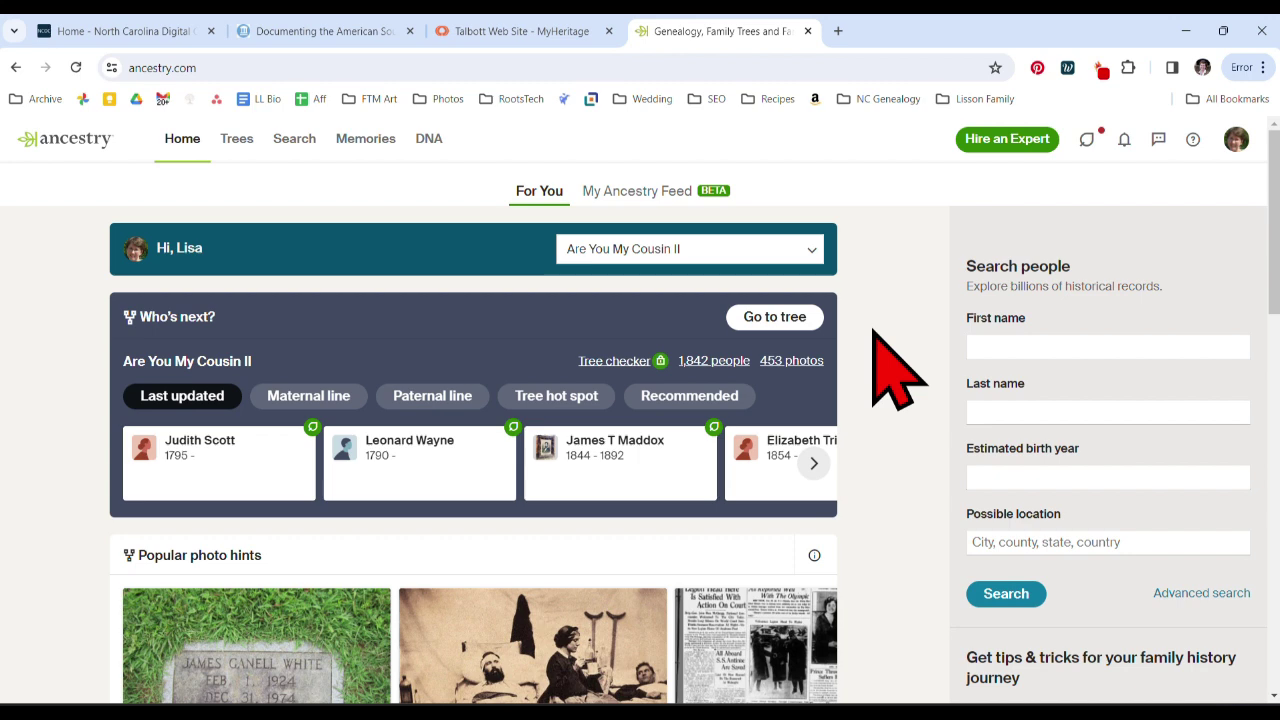
Step: Open the North Carolina Digital Collections bookmark from the NC Genealogy folder
click(870, 100)
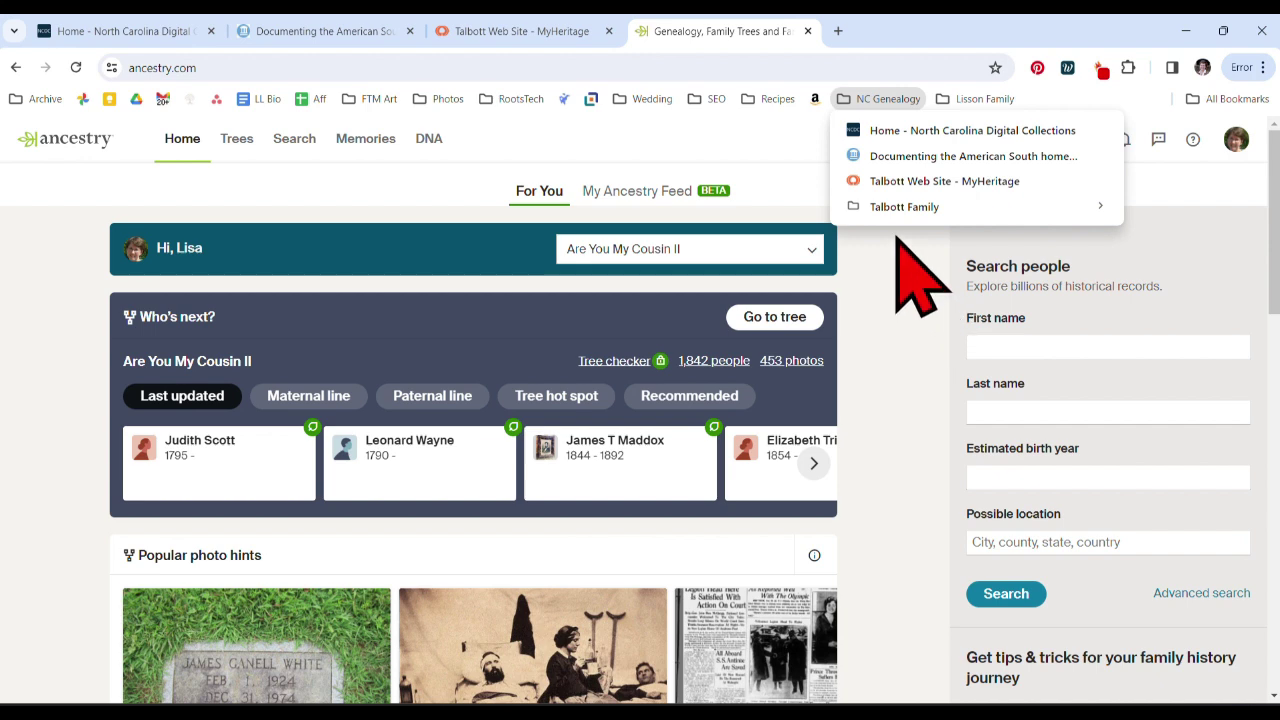
click(930, 135)
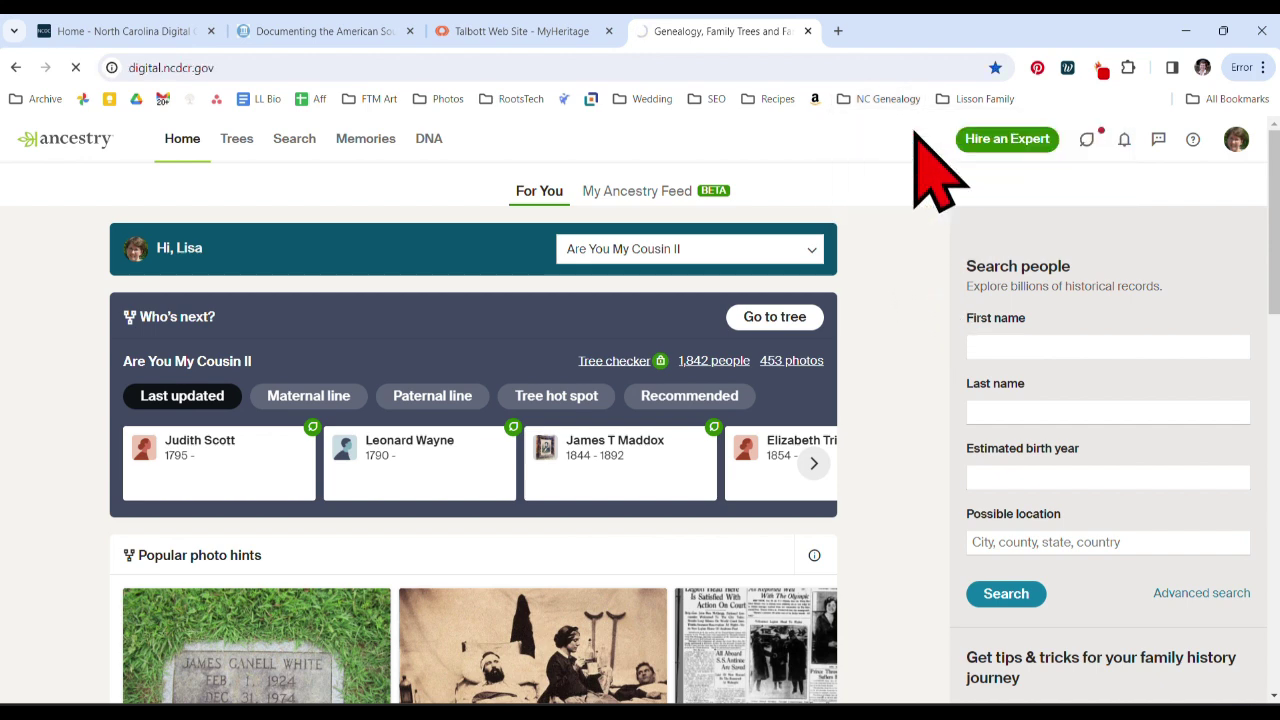
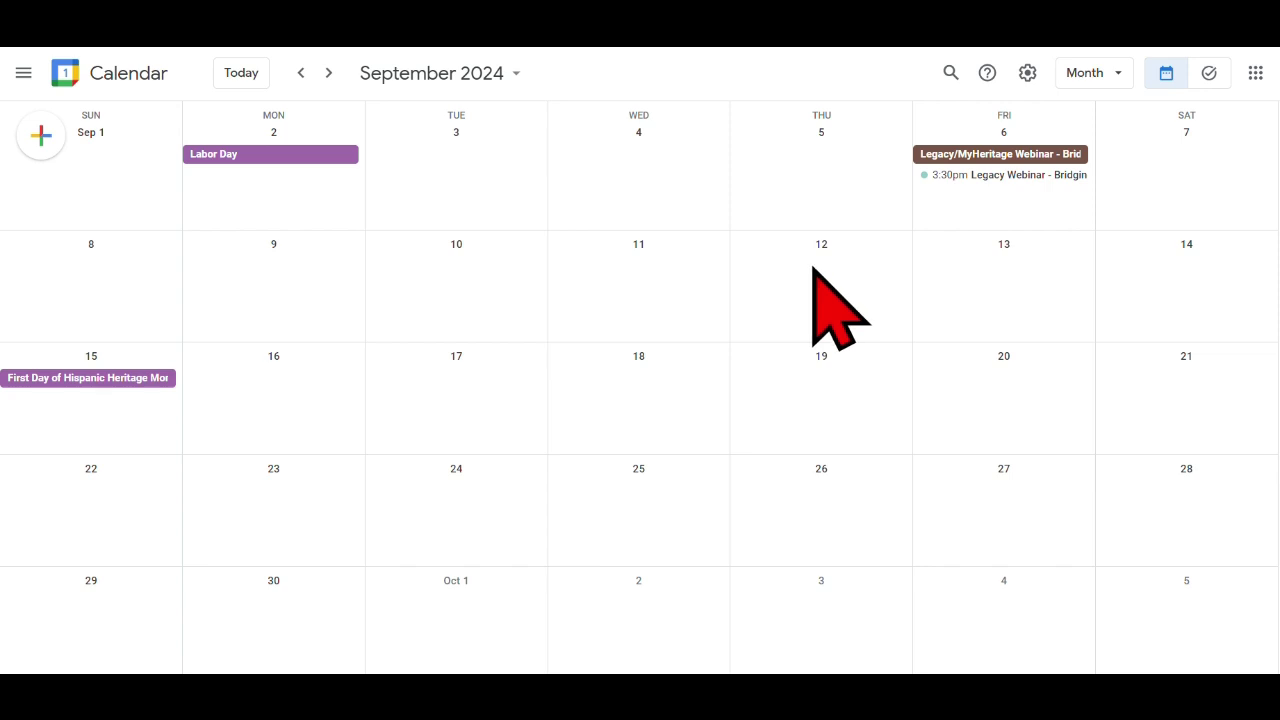
Step: In Google Calendar, start an entry on September 4, 2024 titled "Database Recheck" and make it a task
click(675, 187)
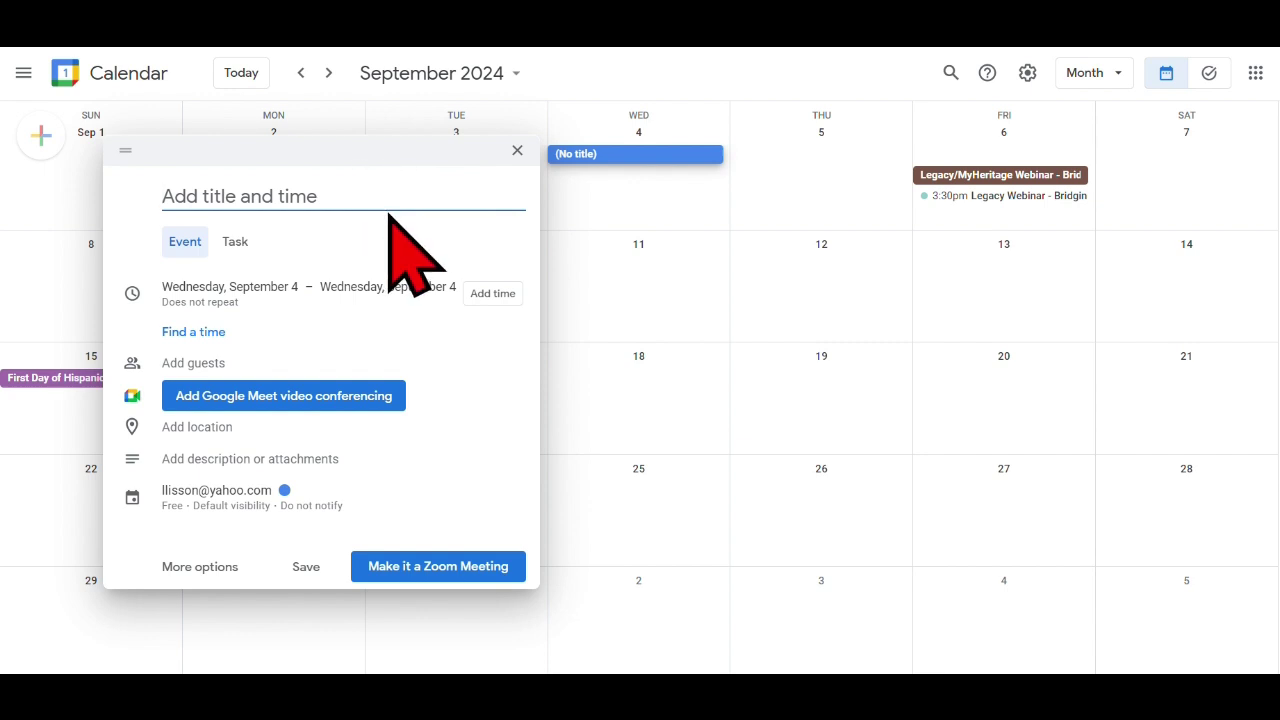
text(d)
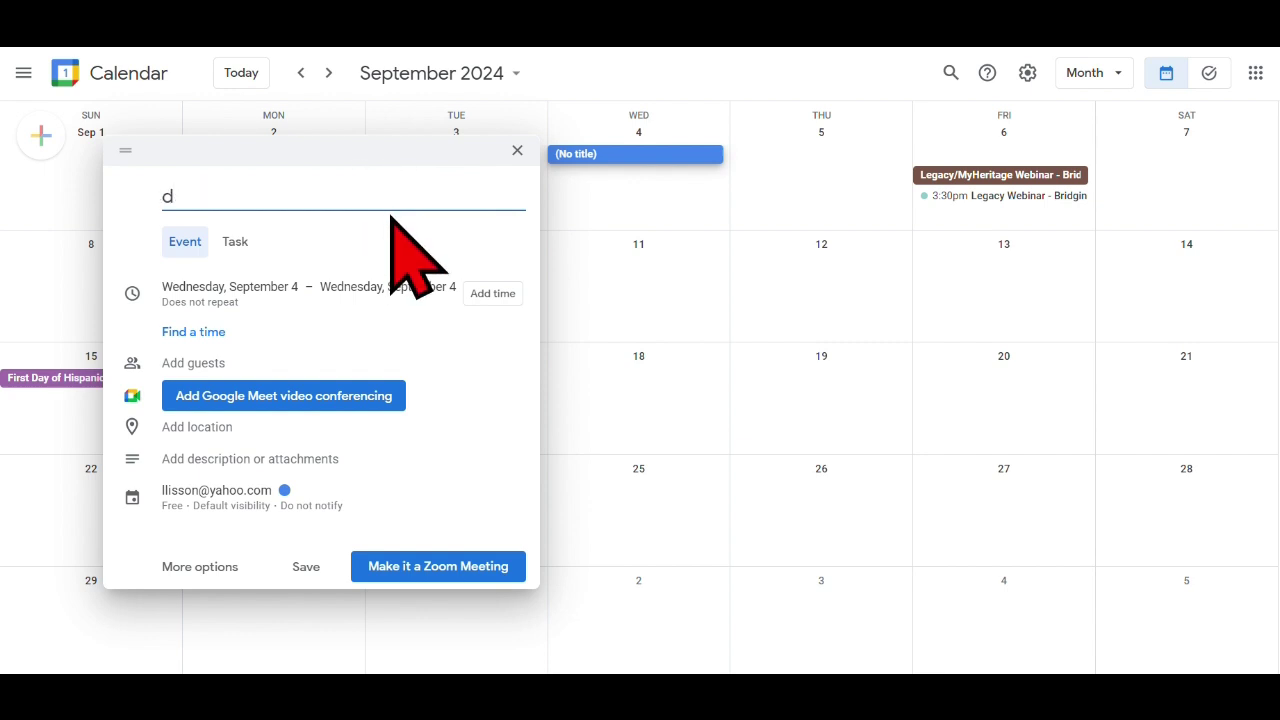
key(BackSpace)
text(Databse)
key(BackSpace)
key(BackSpace)
text(ase )
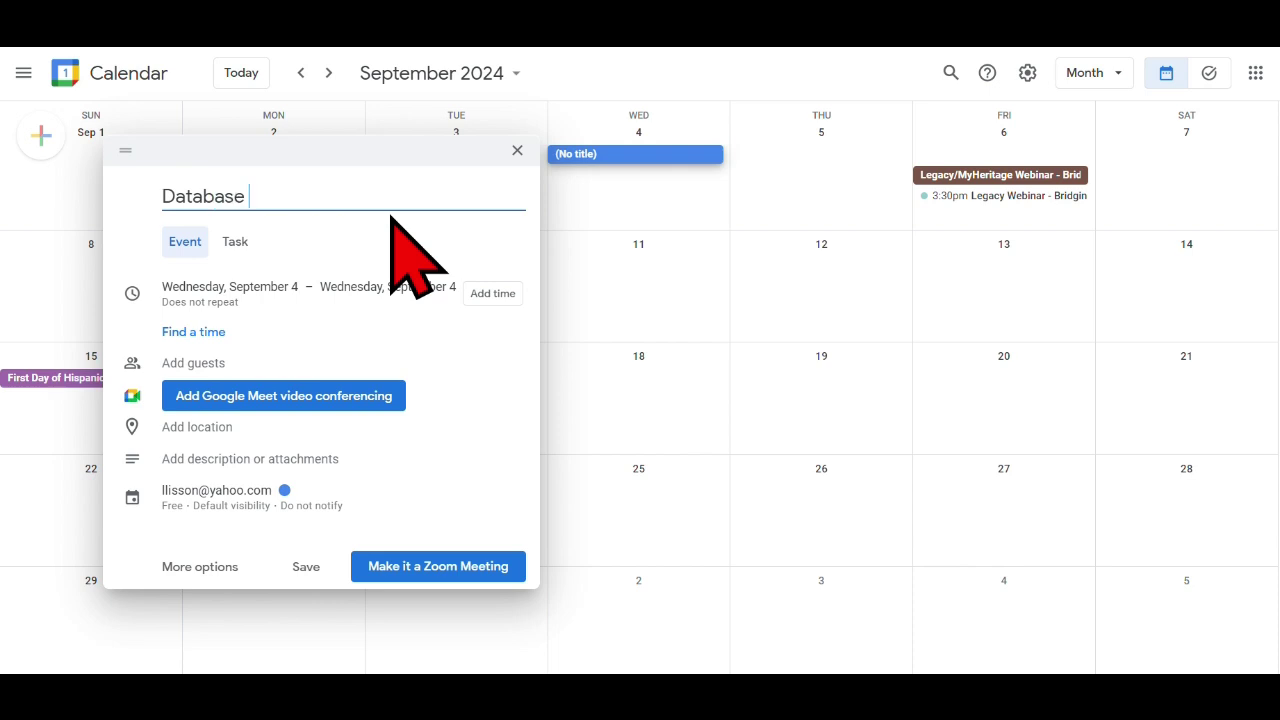
text(Re)
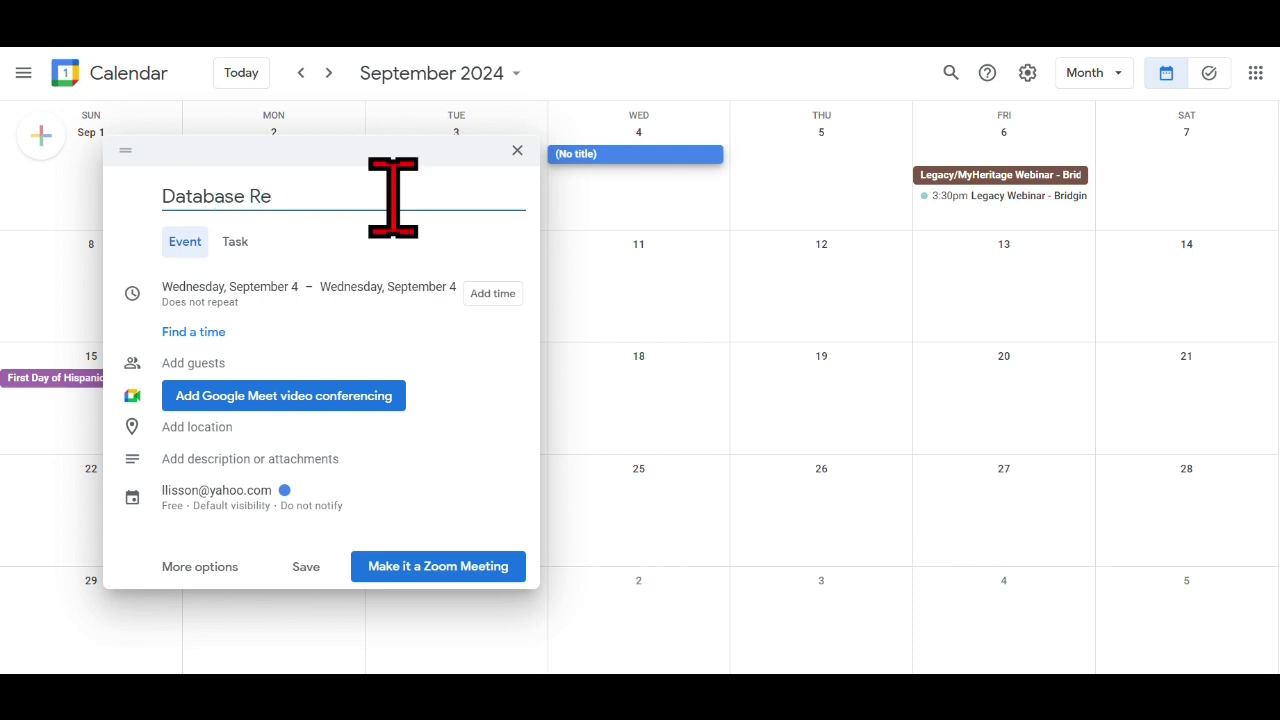
text(check)
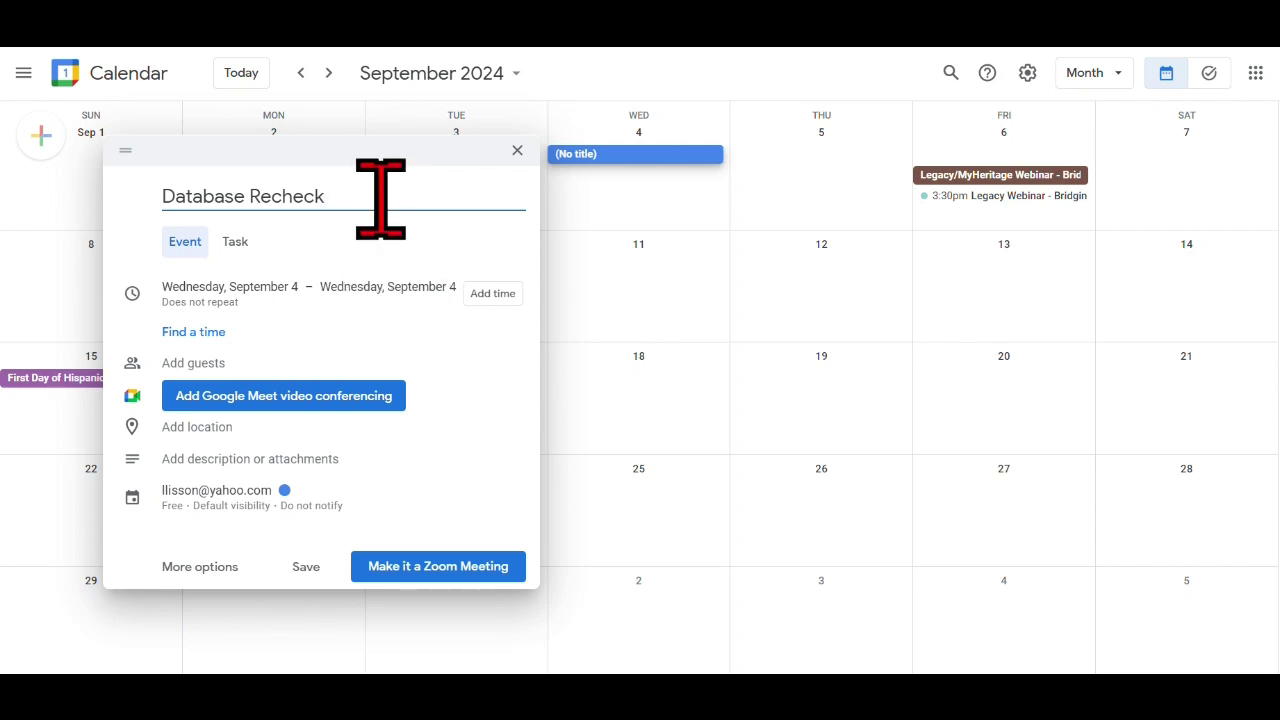
click(240, 250)
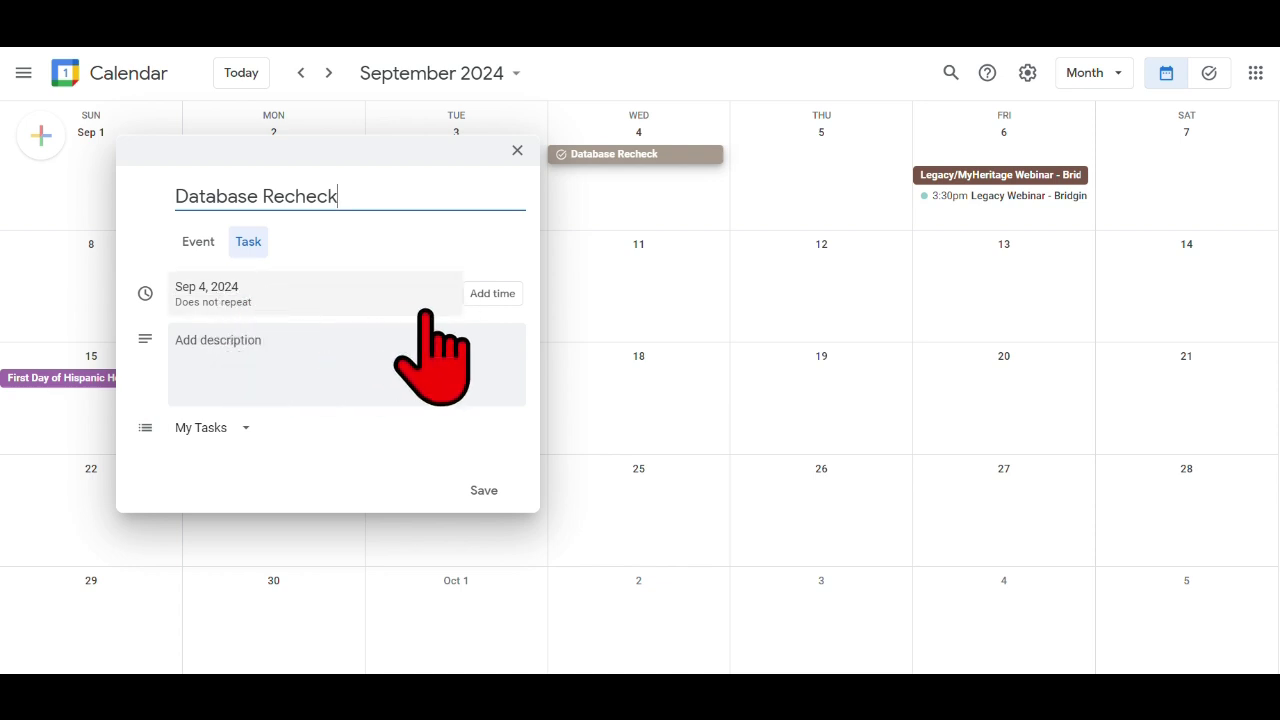
Step: Schedule the Database Recheck task for 9:00am instead of all day, repeating Monthly on the first Wednesday
click(244, 305)
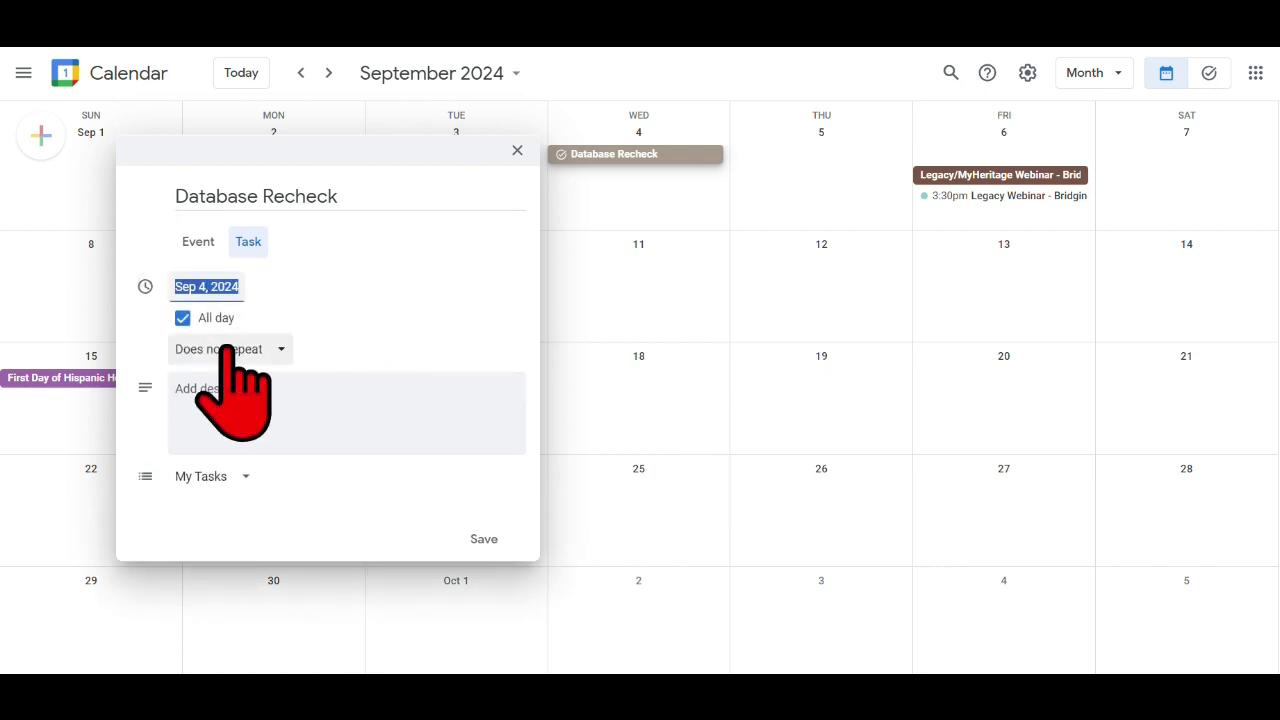
click(182, 318)
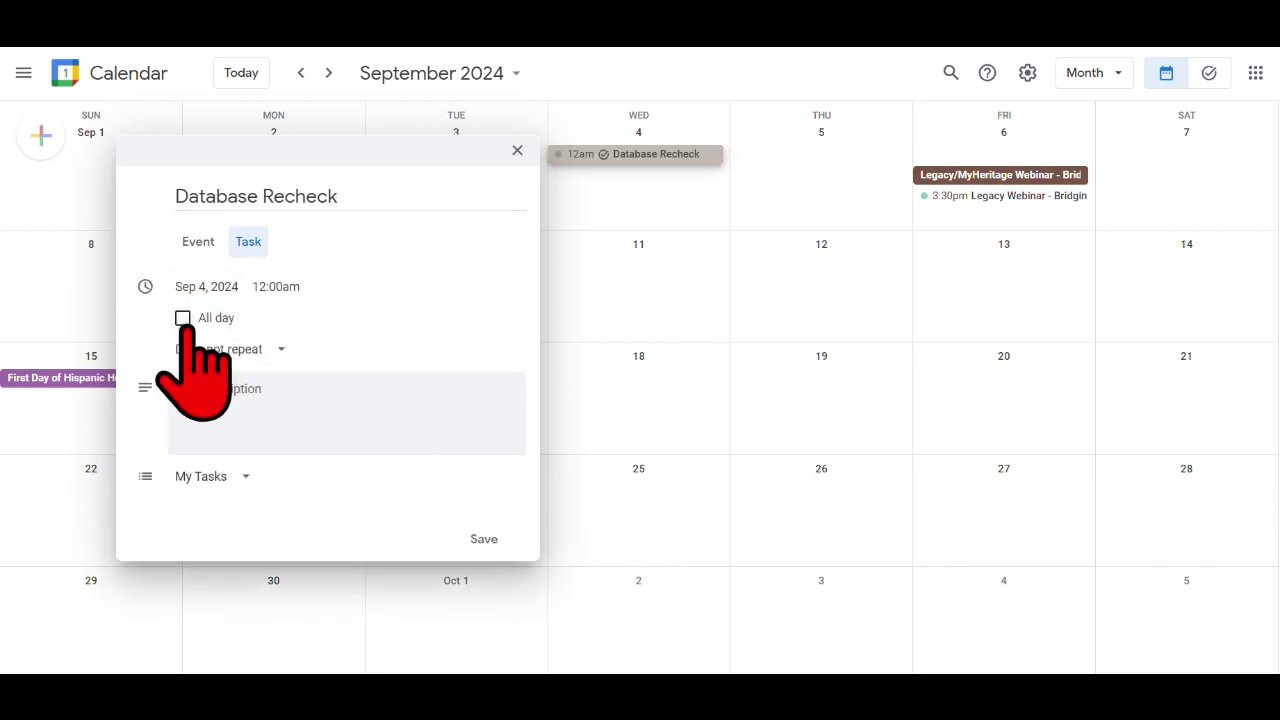
click(277, 287)
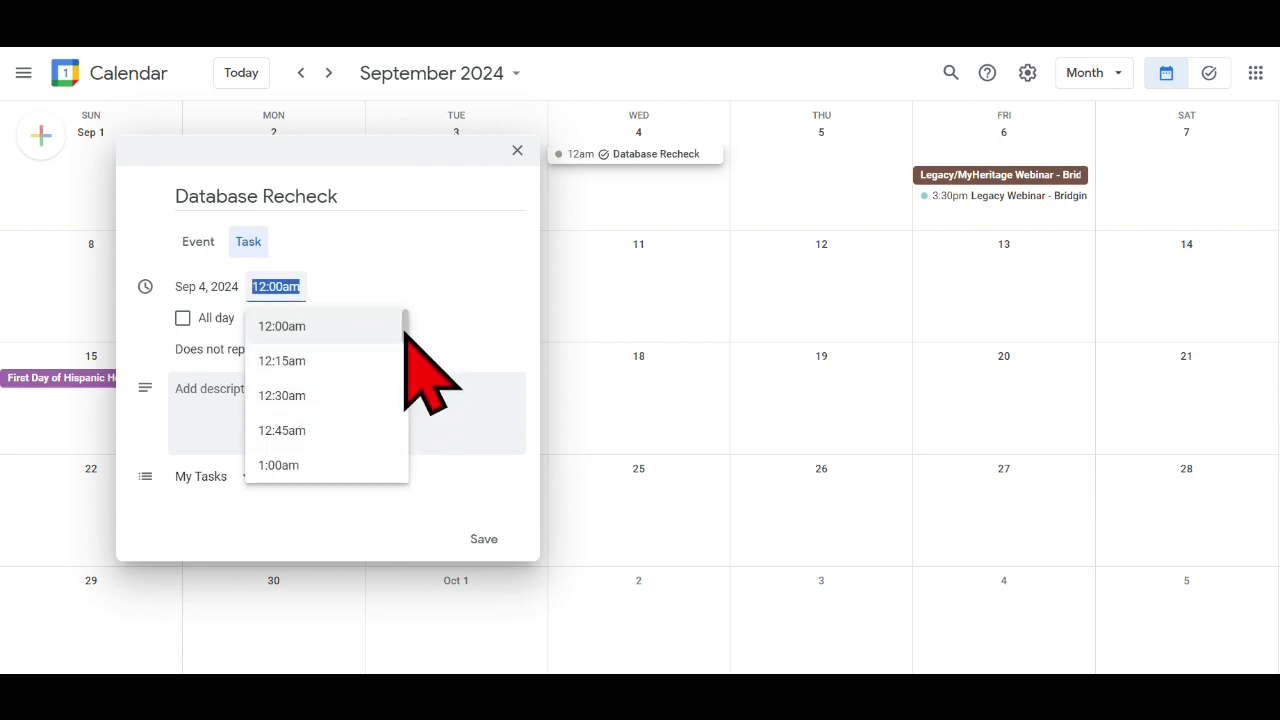
drag(406, 335, 398, 388)
click(300, 454)
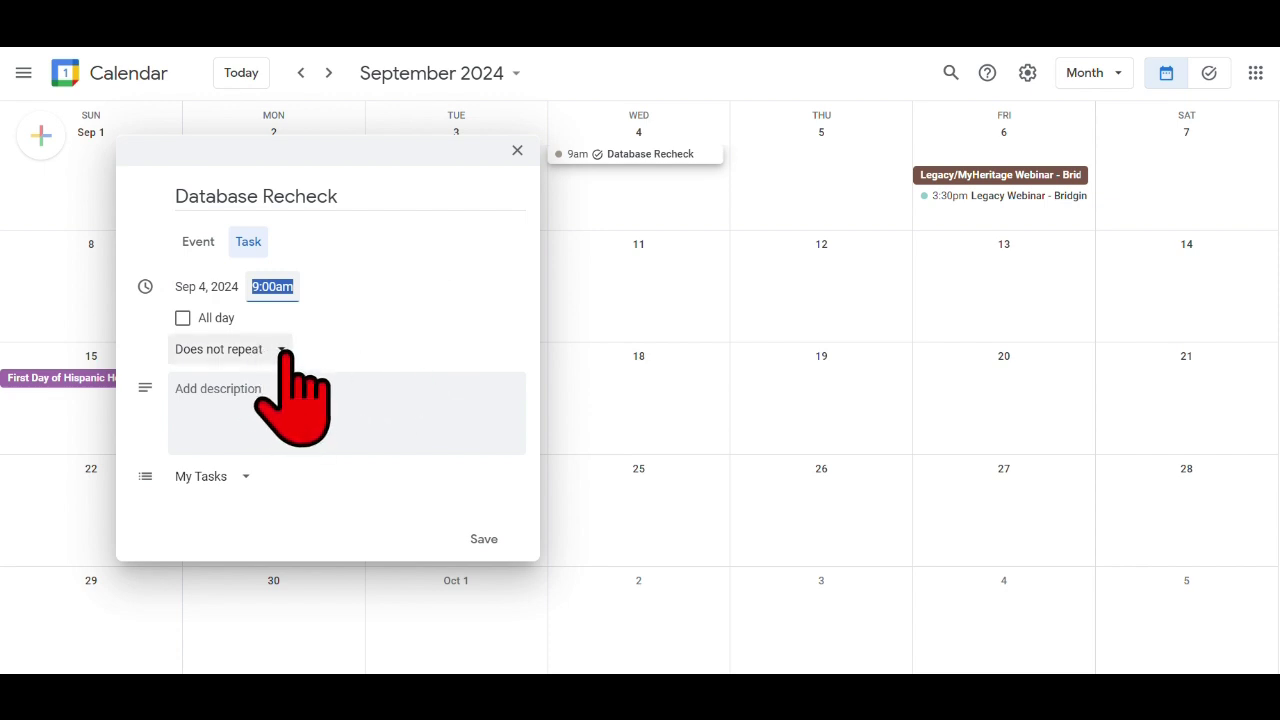
click(287, 350)
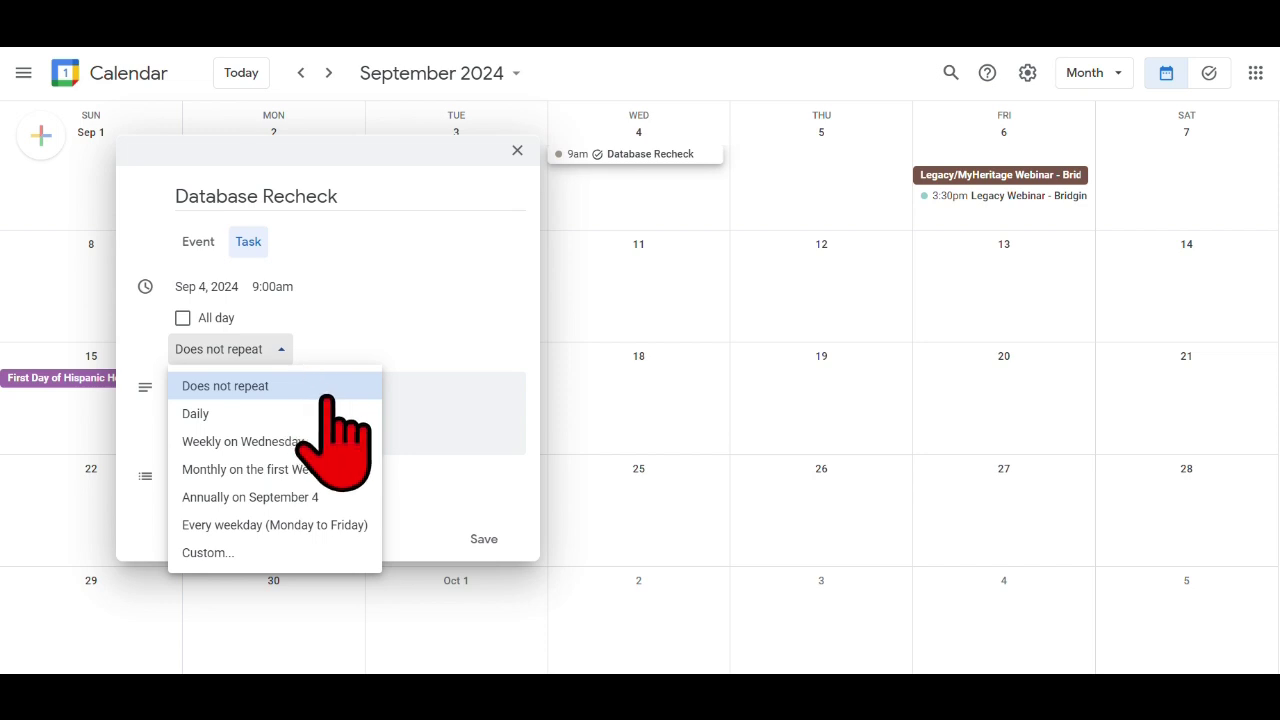
click(340, 472)
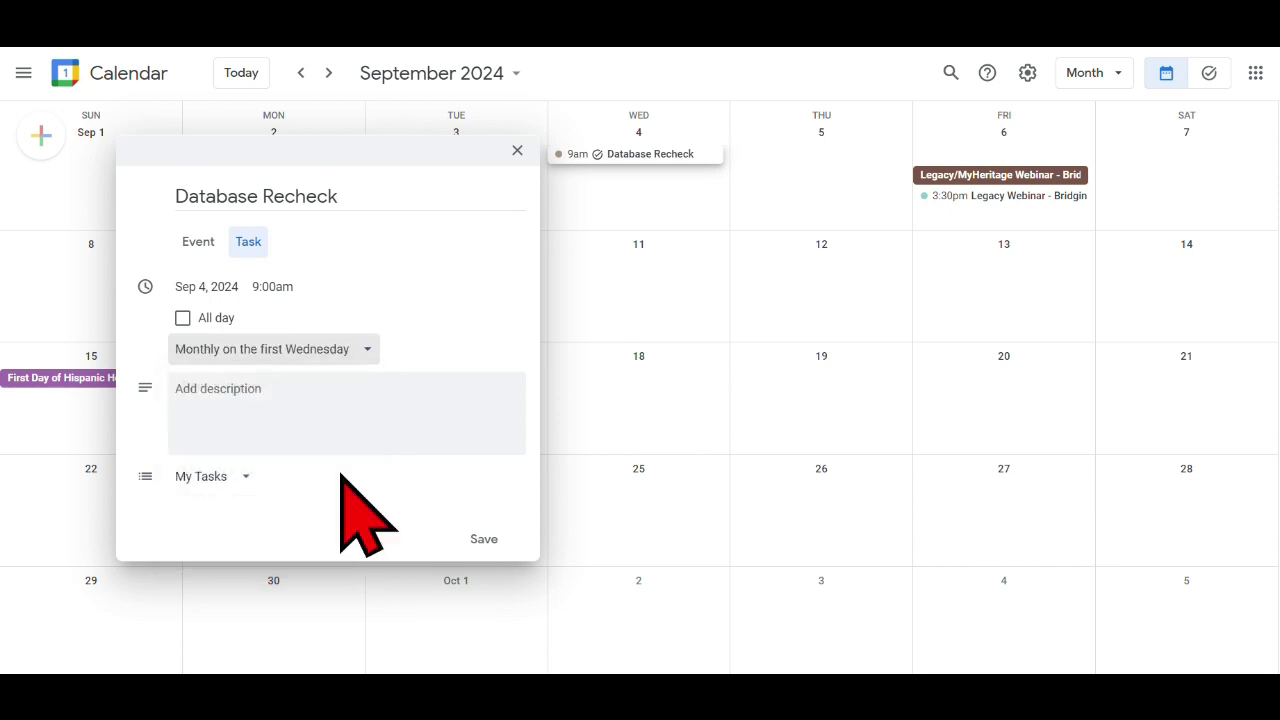
Step: Look at the custom recurrence options for the task and set the repeat back to Monthly on the first Wednesday
click(368, 350)
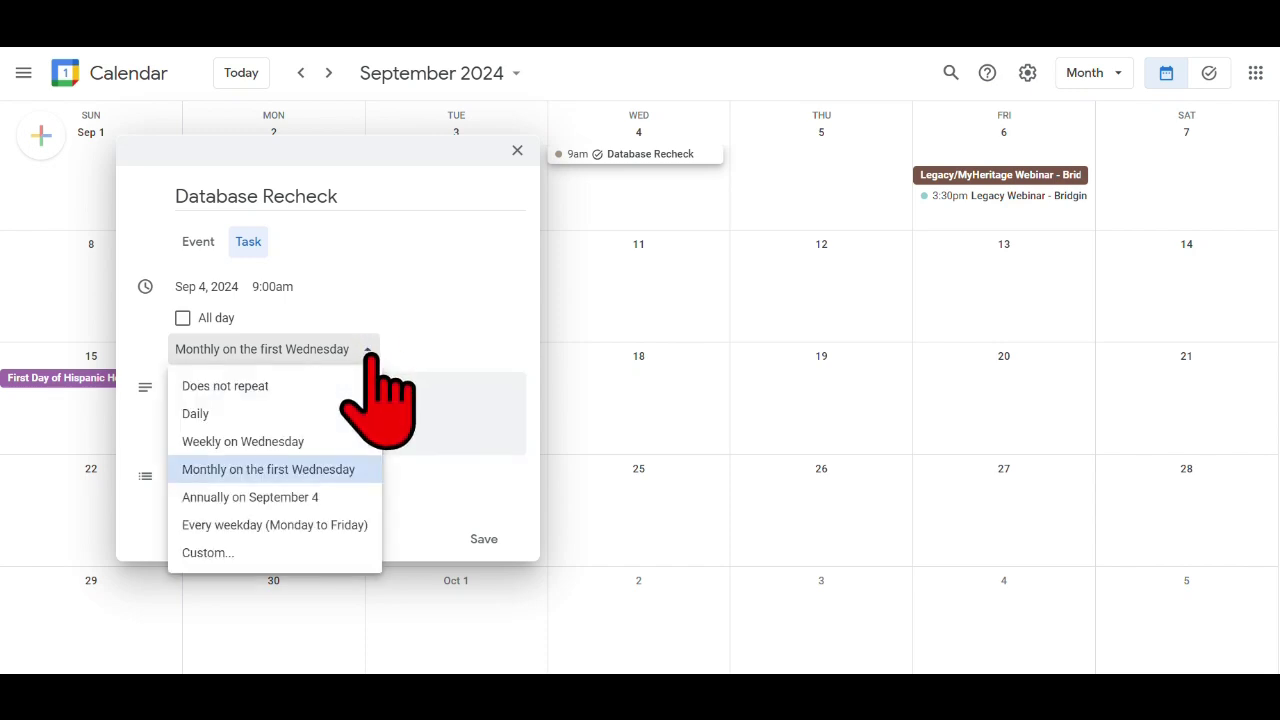
click(210, 553)
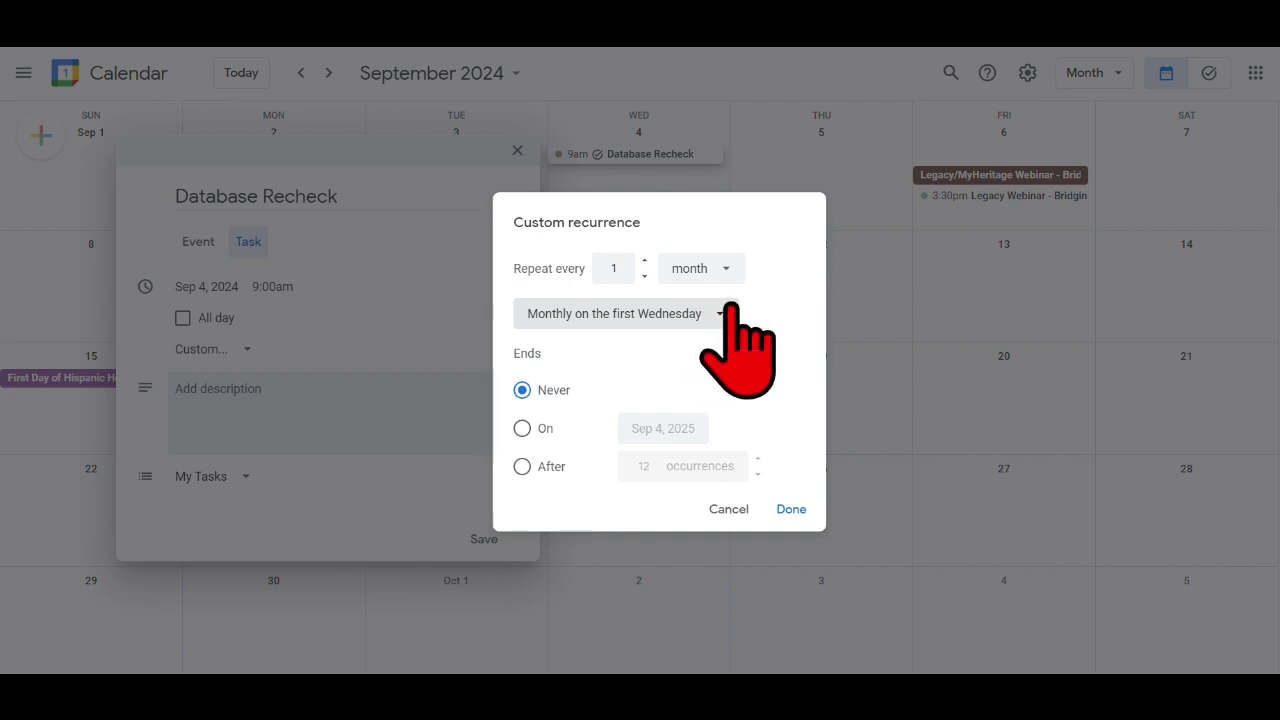
click(790, 510)
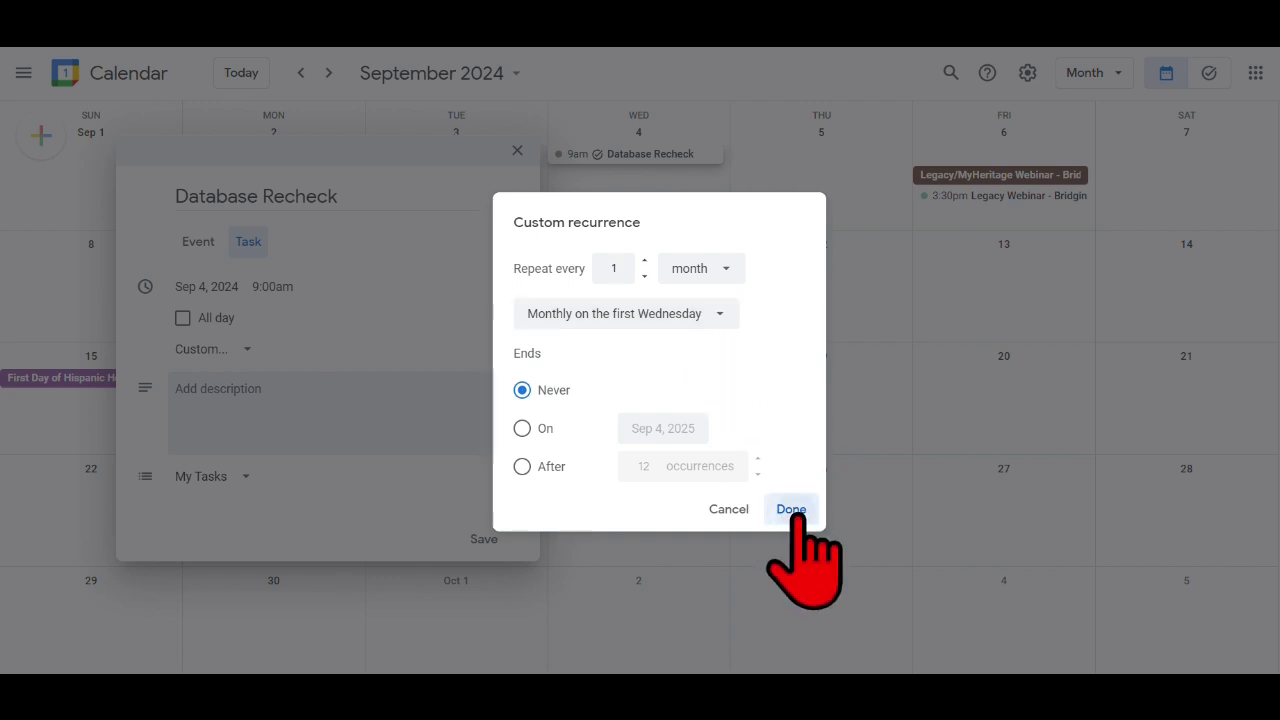
click(244, 352)
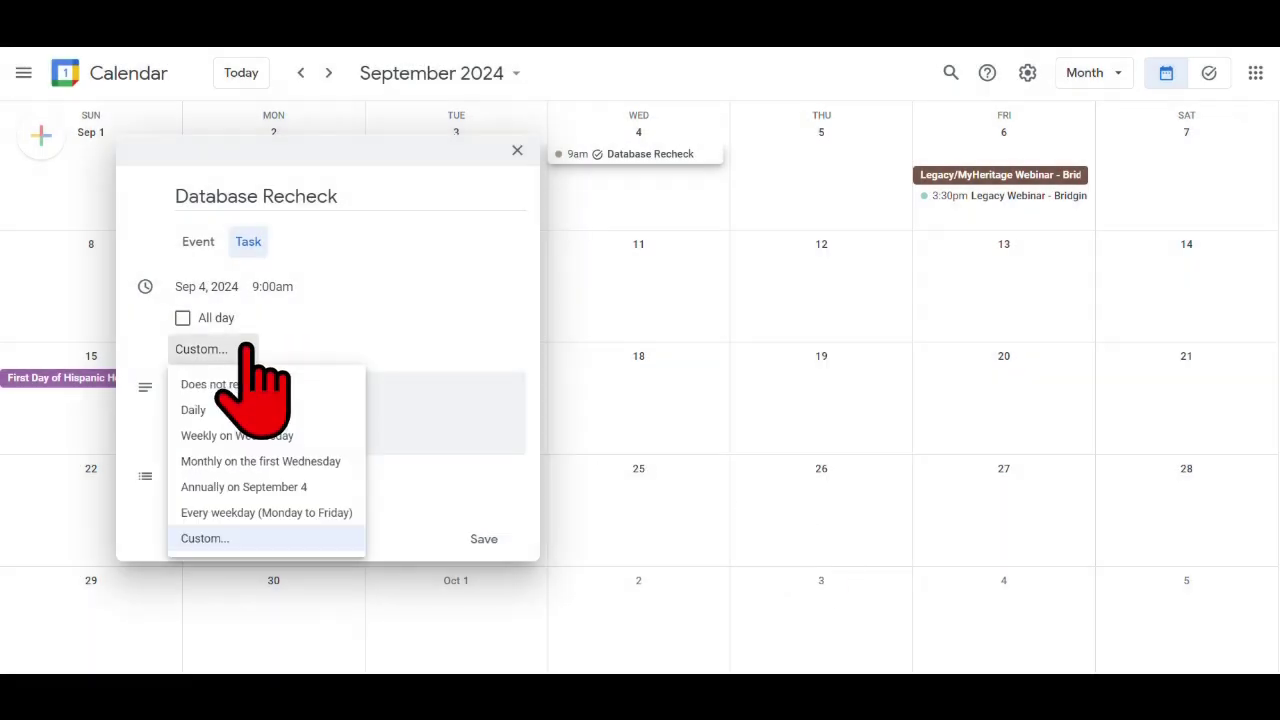
click(328, 470)
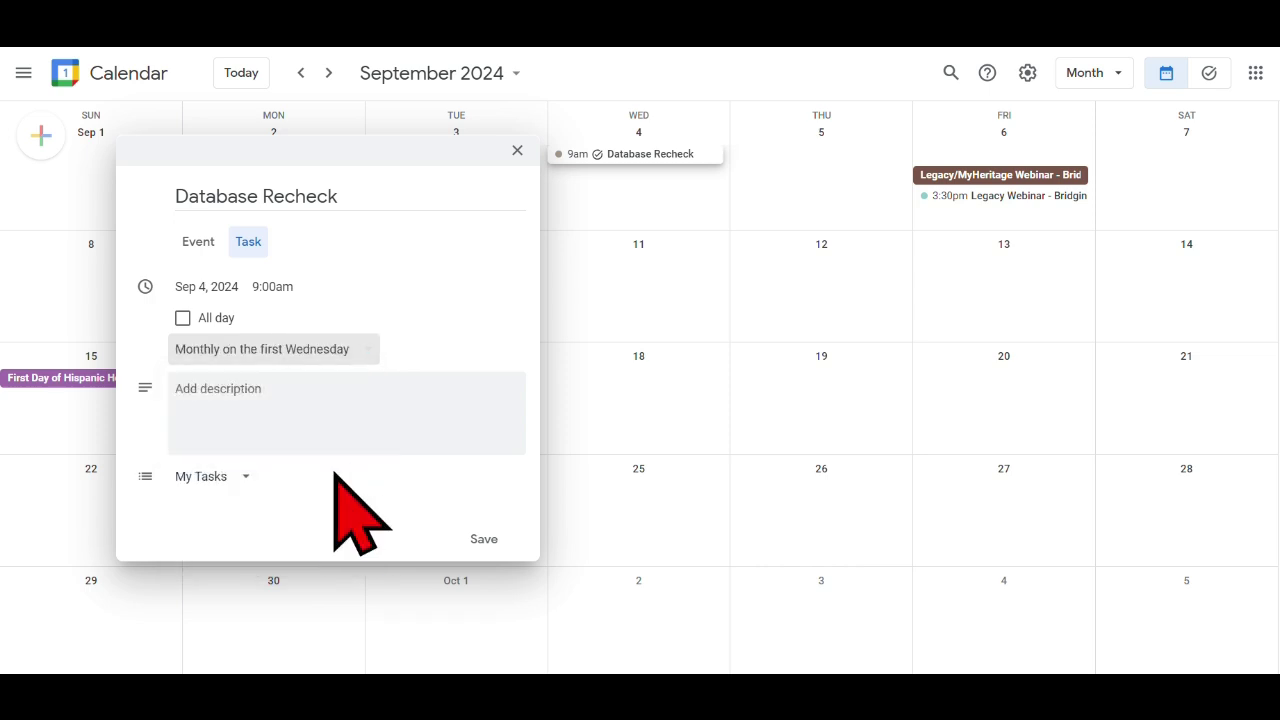
Step: Begin the task description with MyHeritage and Ancestry.com, each on its own line
click(441, 426)
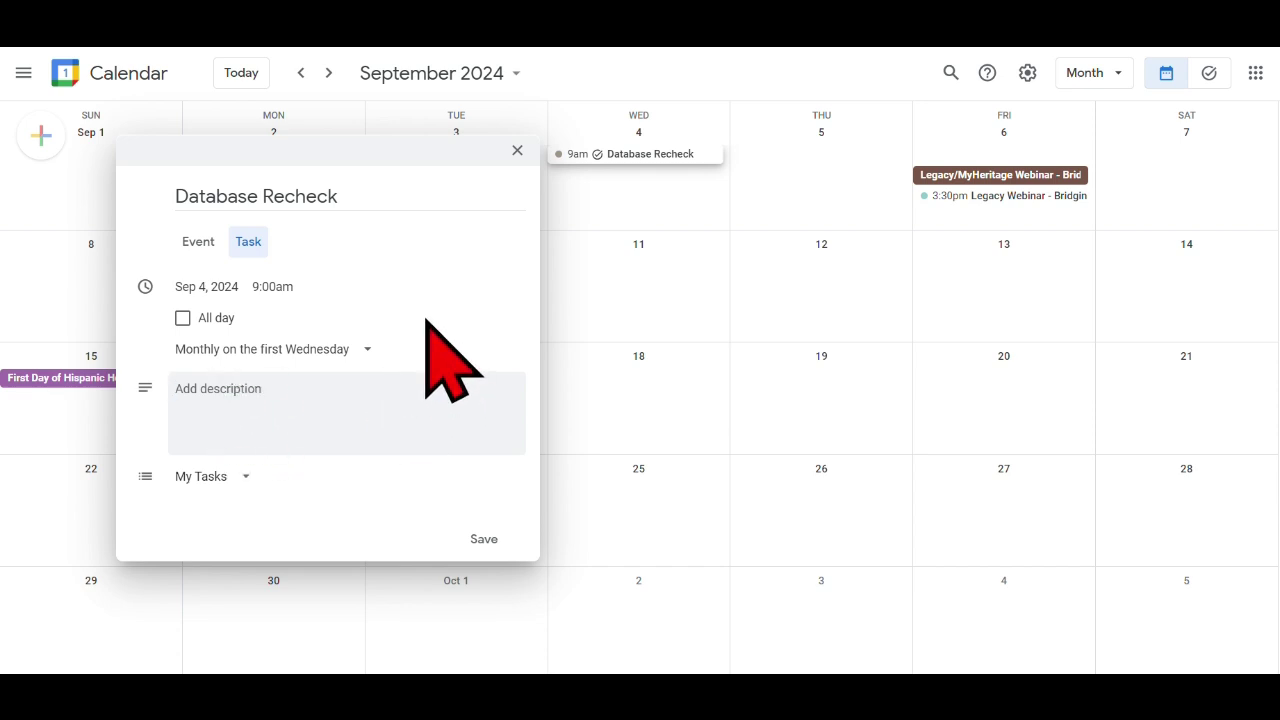
text(MyHertiagge)
key(BackSpace)
key(BackSpace)
key(BackSpace)
key(BackSpace)
text(i)
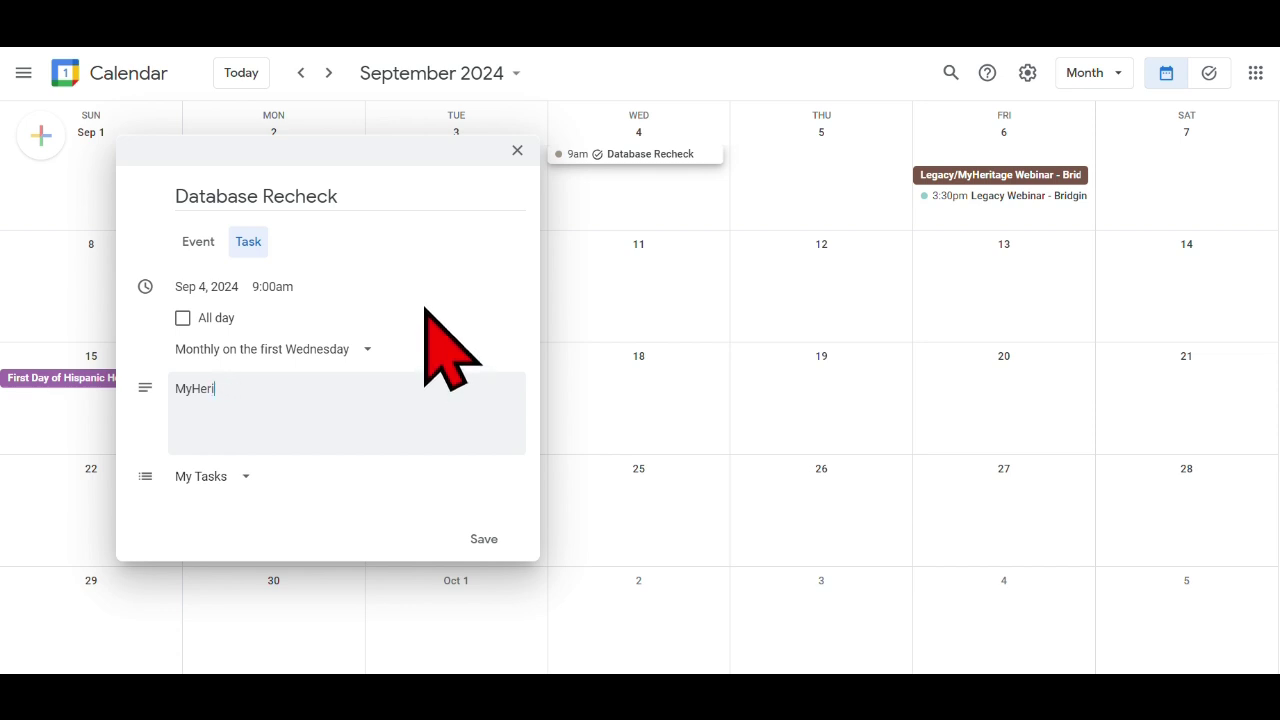
text(tage)
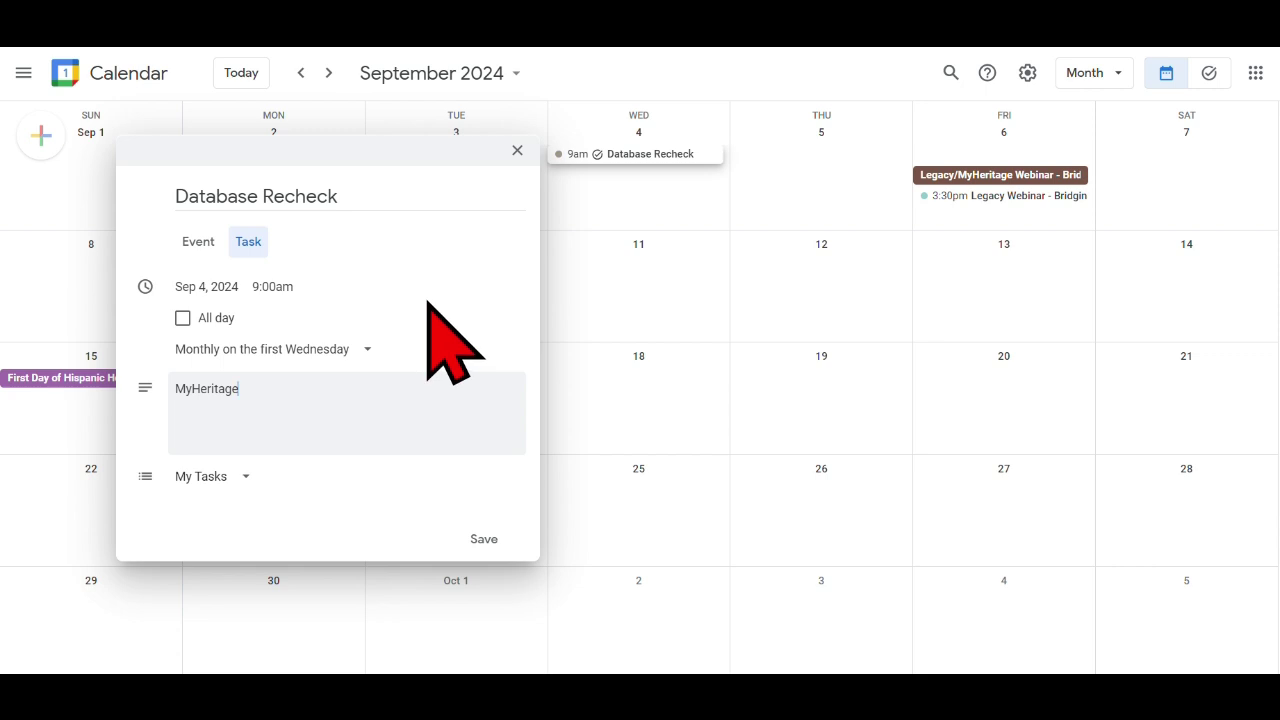
key(Return)
text(Ance)
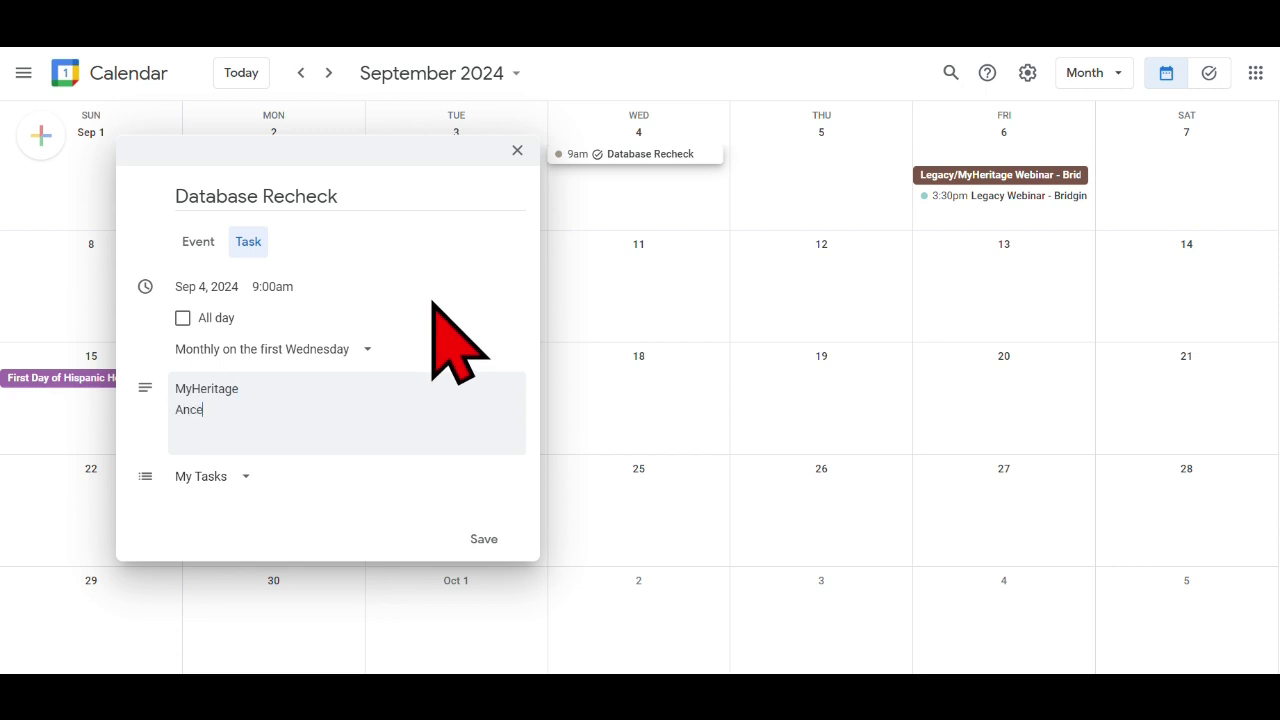
text(stry.)
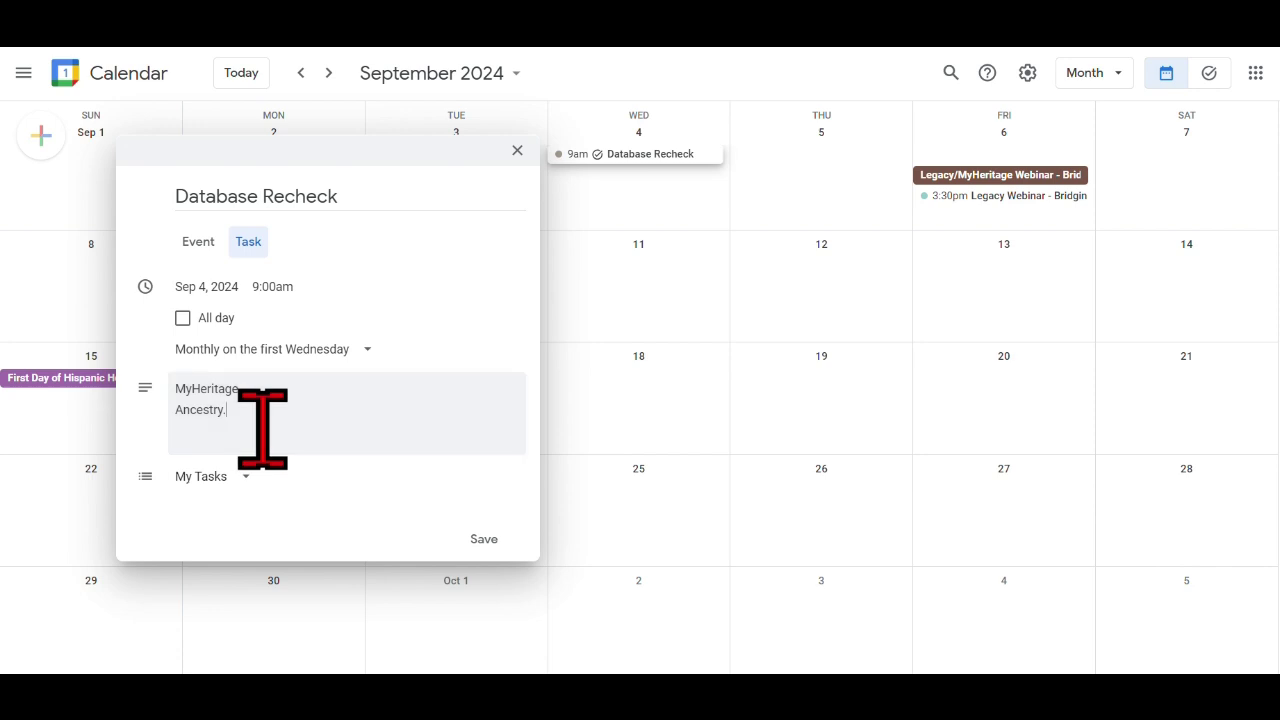
text(com )
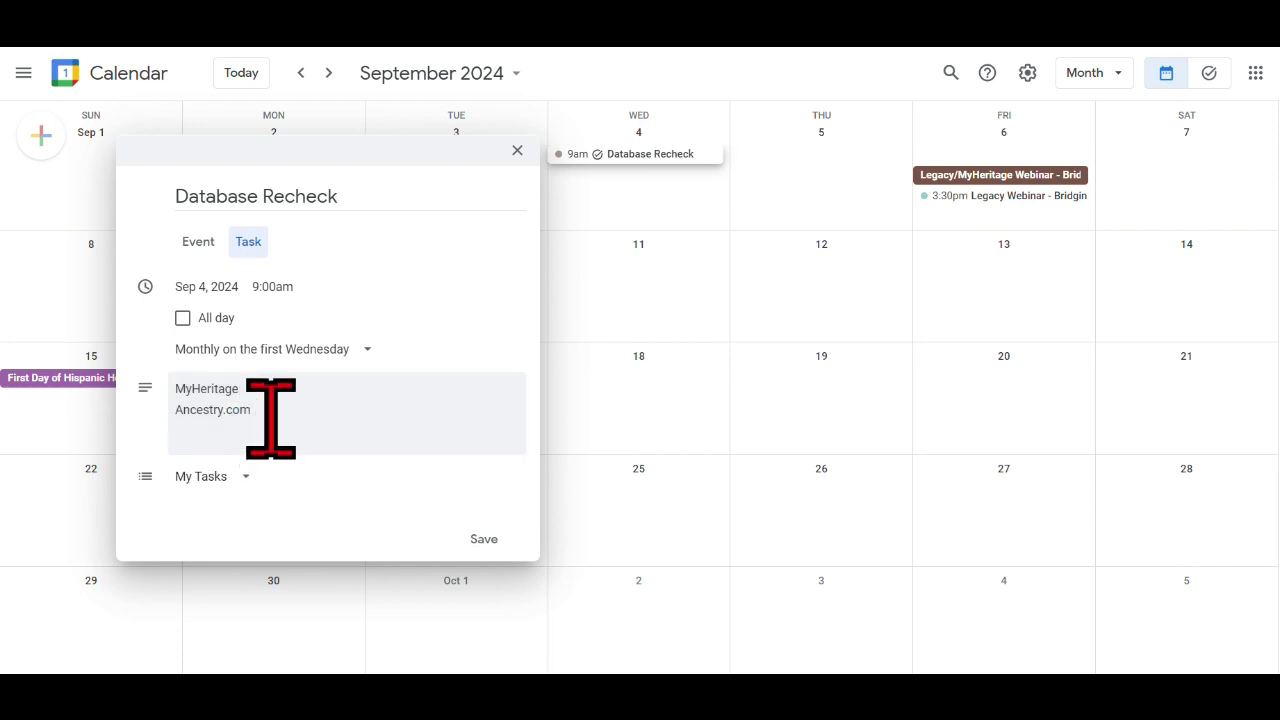
Step: Add FindMyPast and FamilySearch on separate lines below Ancestry.com in the task description
text(Findmy)
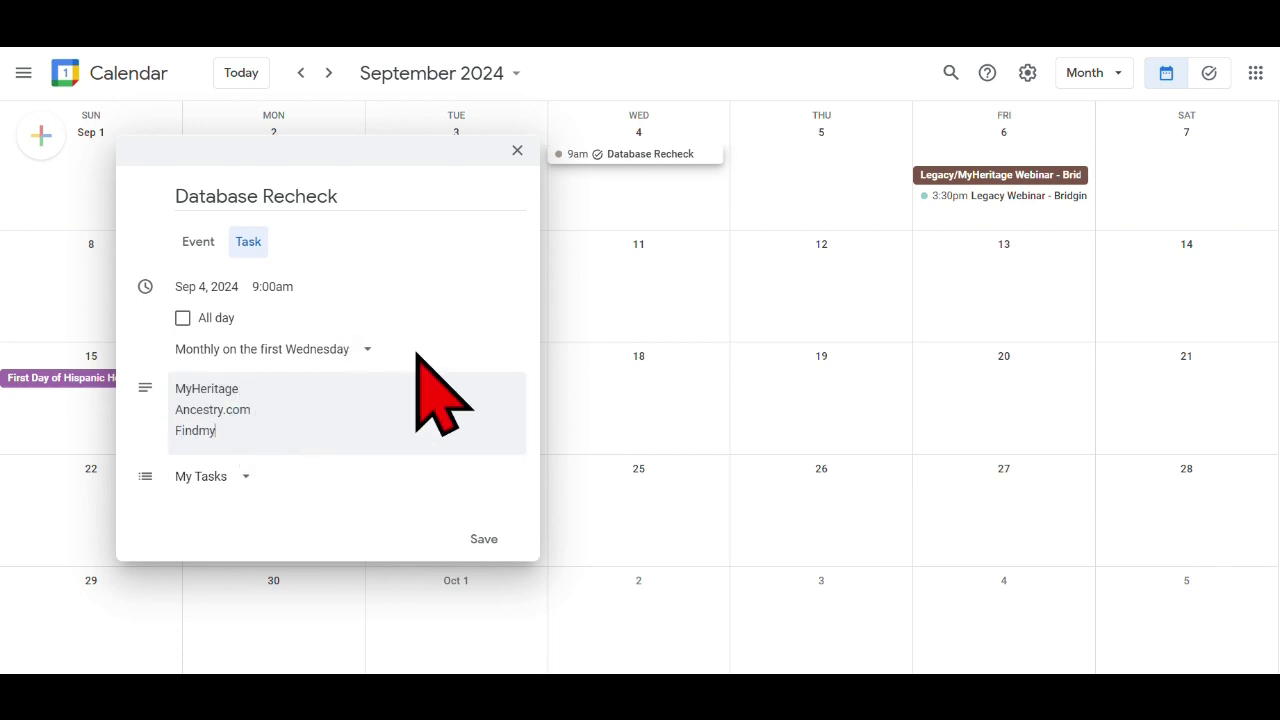
key(BackSpace)
text(My)
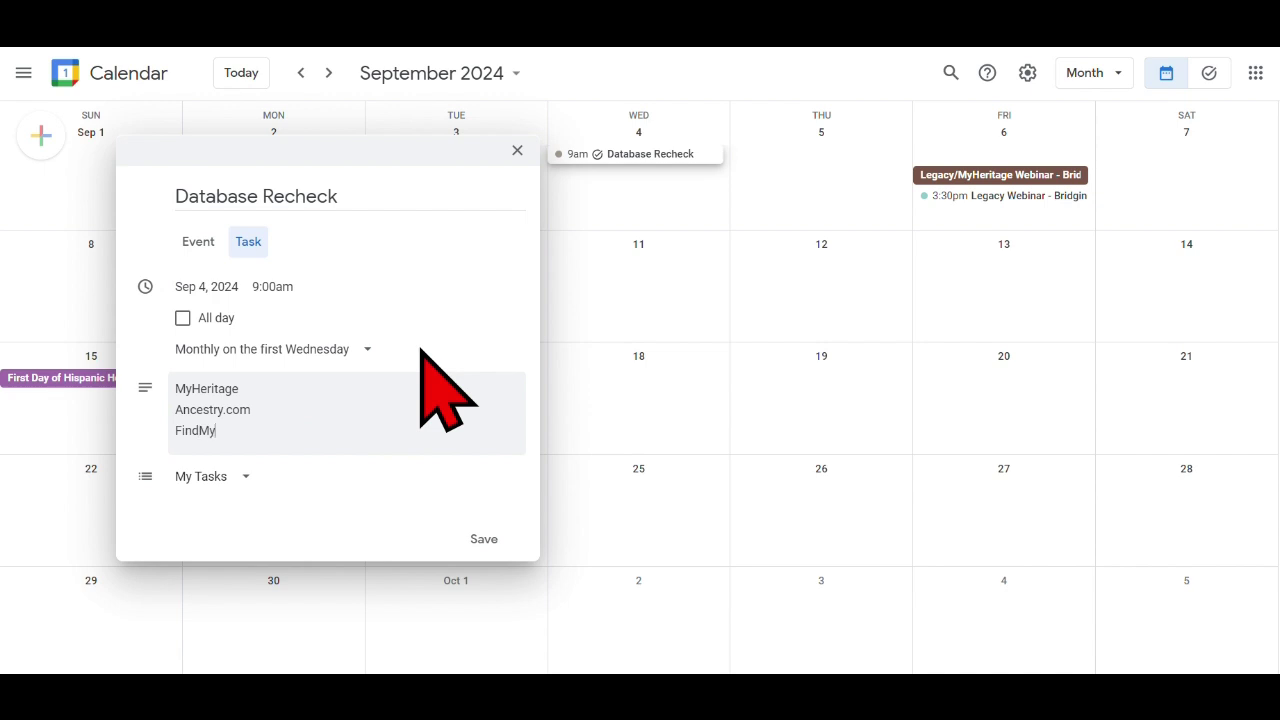
text(Past)
key(Return)
text(Fami)
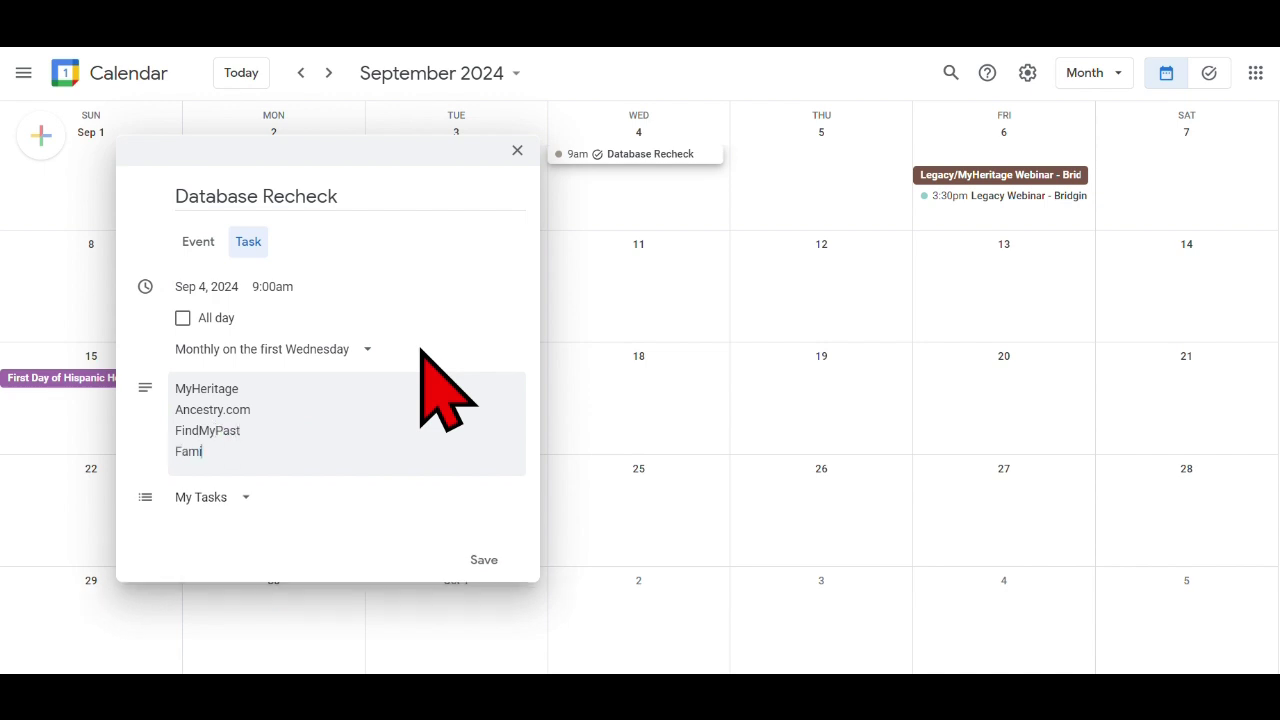
text(lySEarc)
key(BackSpace)
key(BackSpace)
key(BackSpace)
key(BackSpace)
text(earch)
key(Return)
Step: Add "NC State Archives digital collection" as the last line of the description and save the Database Recheck task
text(N)
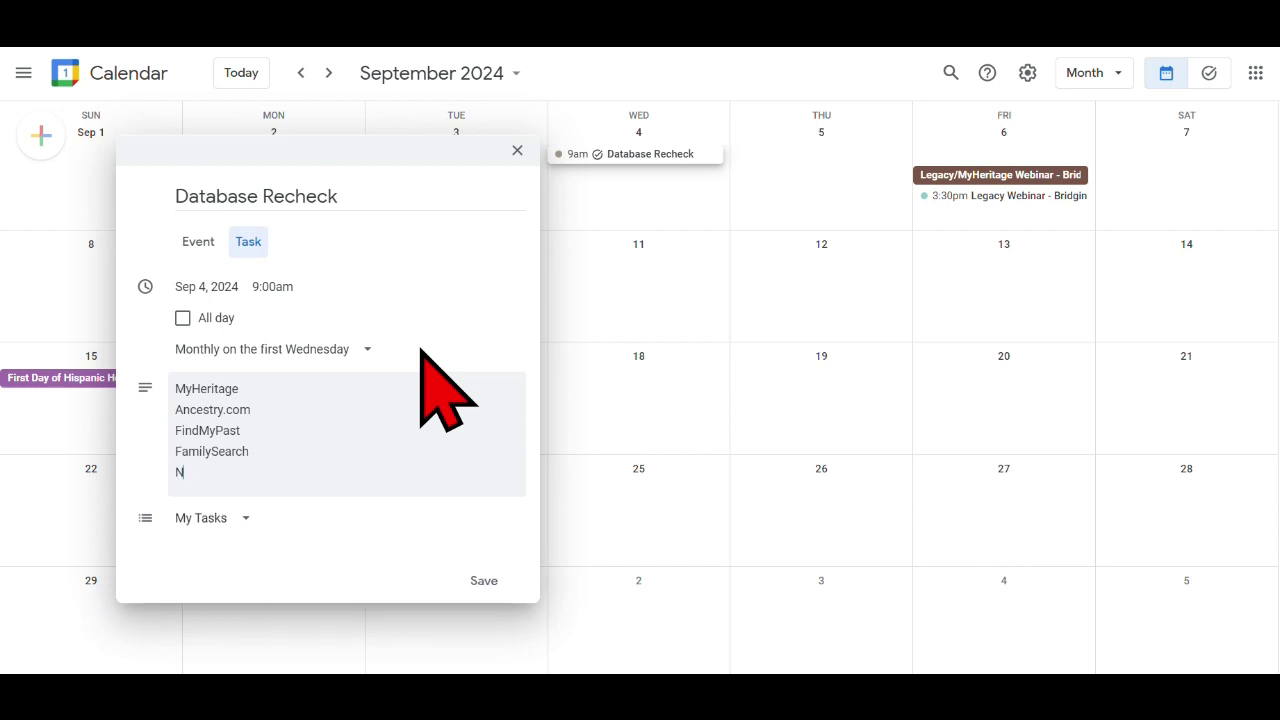
text(C State)
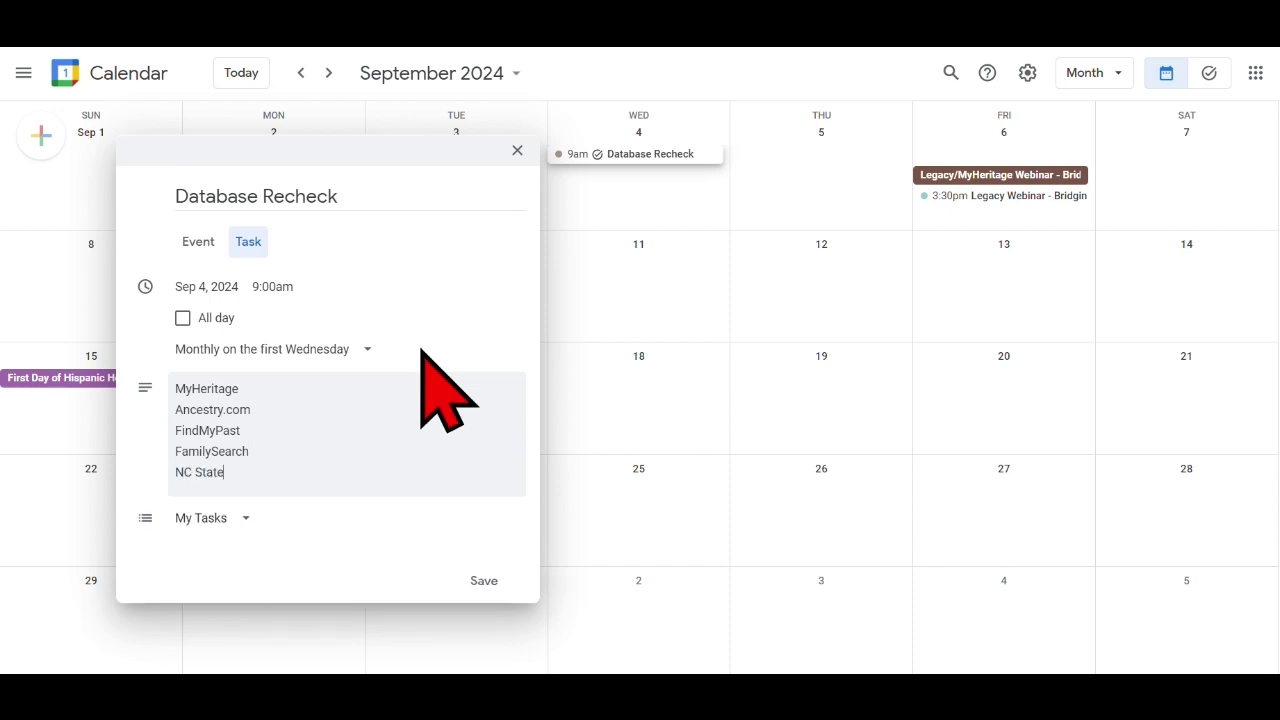
text( Archives digital collestion)
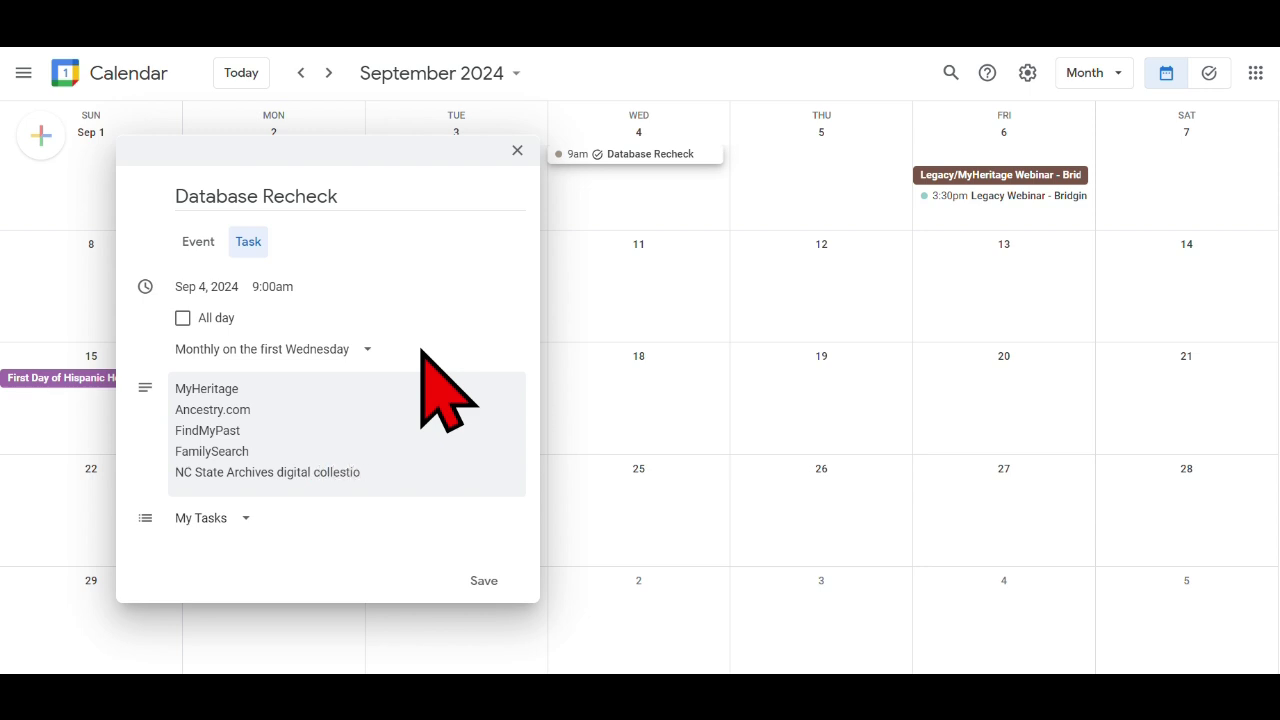
key(BackSpace)
text(ction)
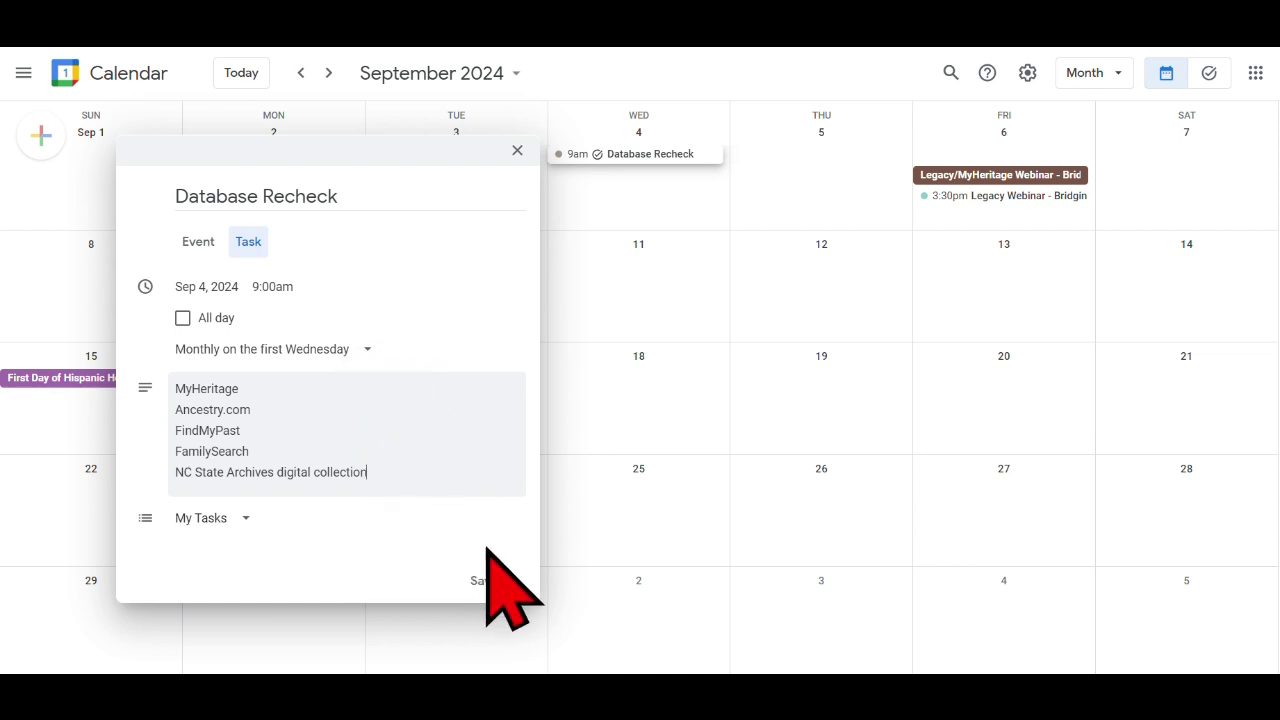
click(484, 580)
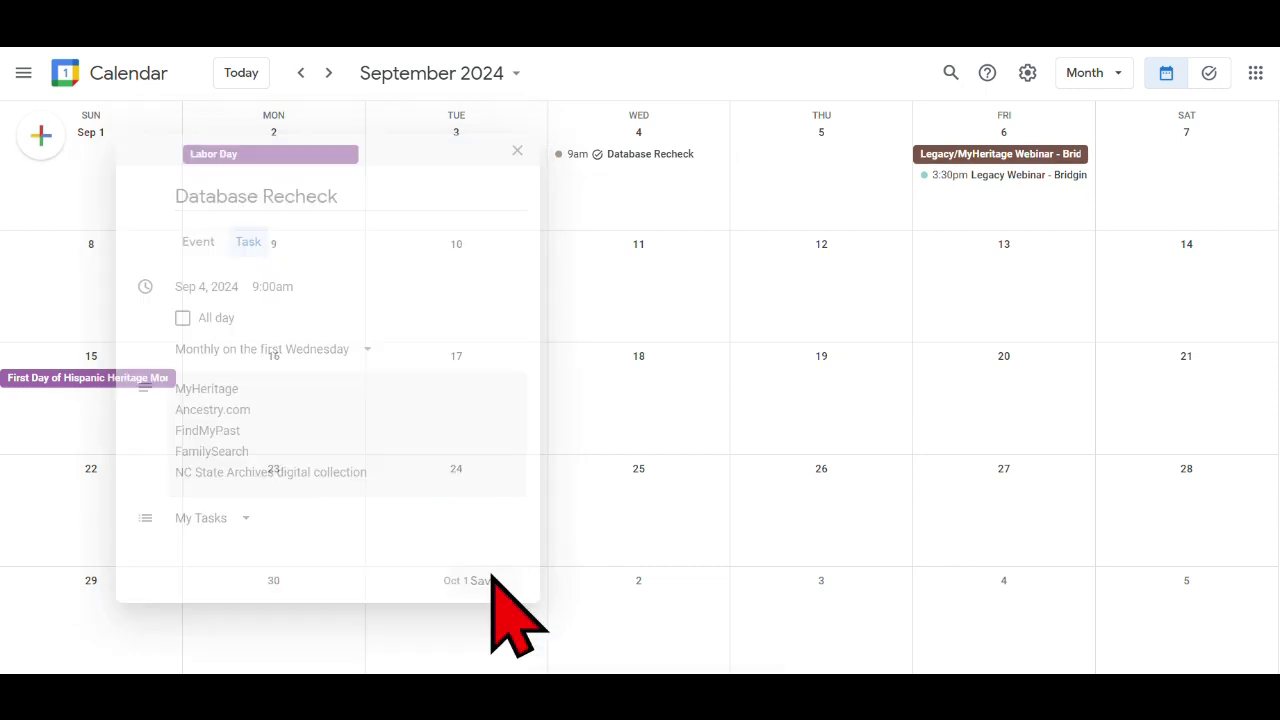
click(491, 577)
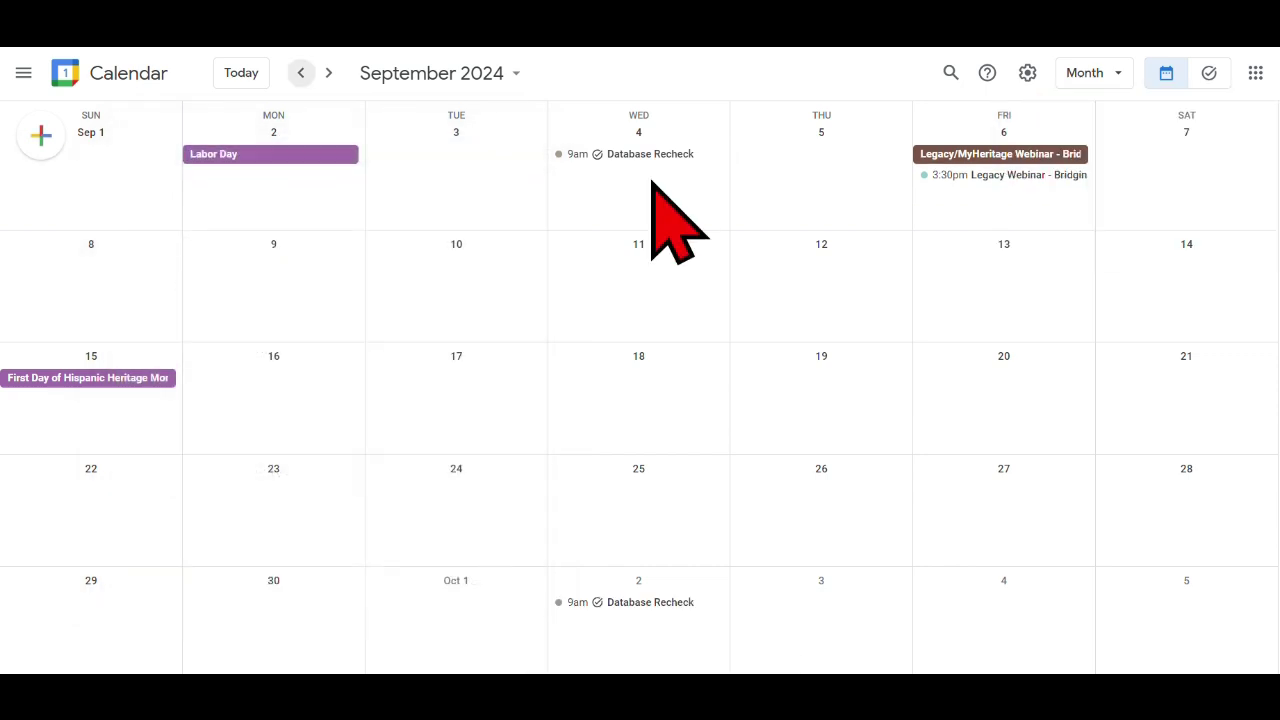